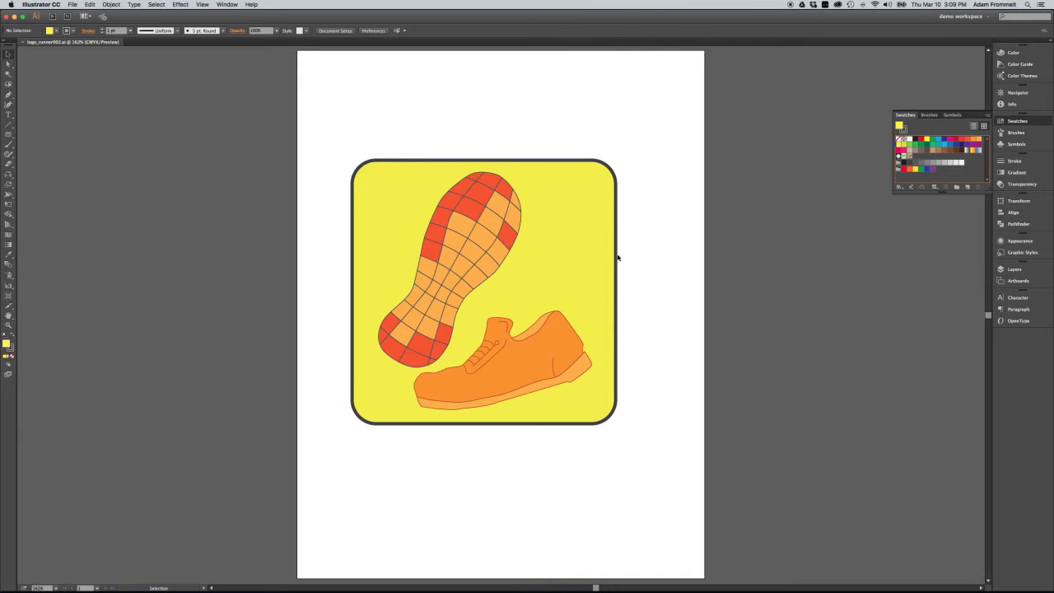
Move the whole shoe artwork off the artboard and place a copy of its yellow rounded square on the empty artboard
left_click_drag(648, 183, 353, 452)
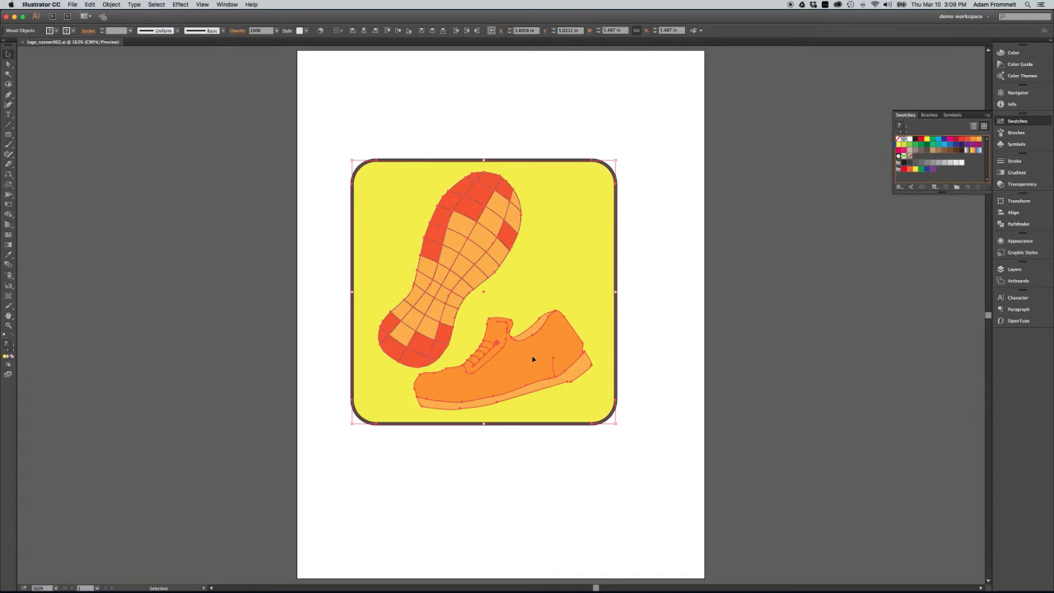
left_click_drag(533, 359, 204, 357)
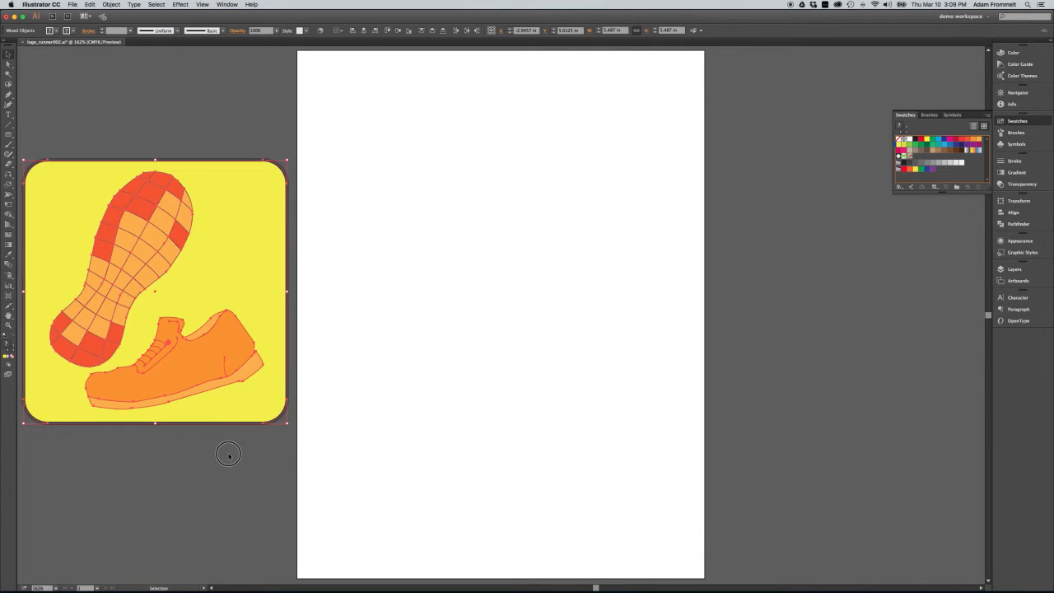
left_click(229, 456)
left_click(247, 418)
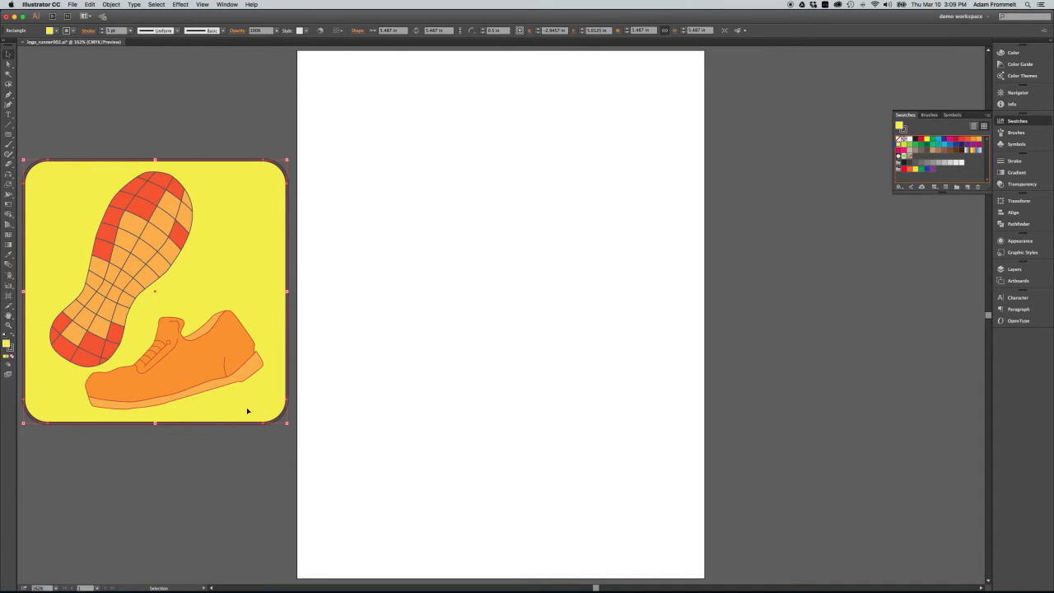
left_click_drag(252, 410, 593, 411)
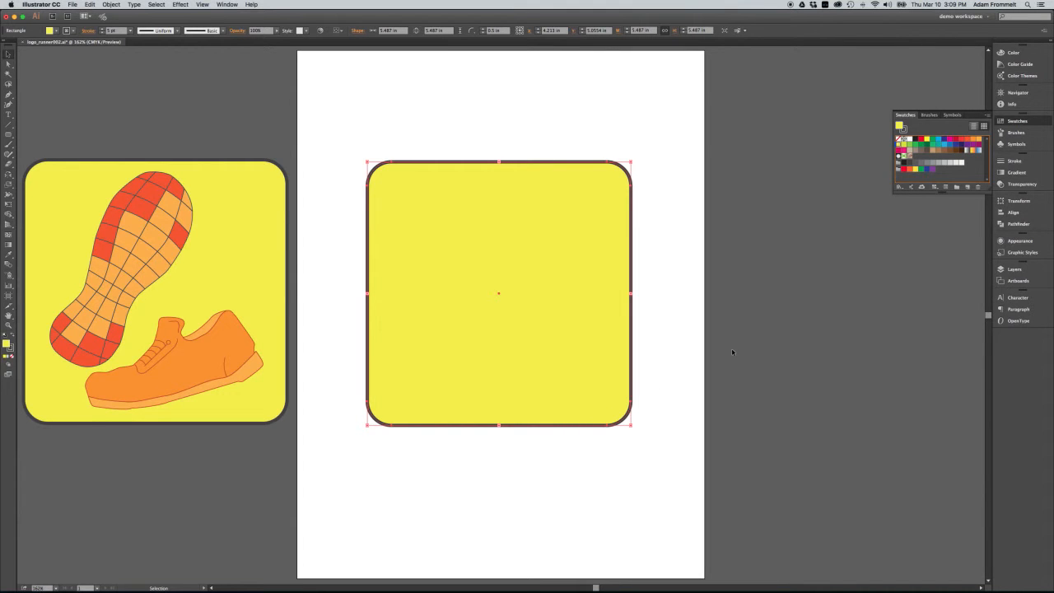
Fill the copied rounded square with the White, Black gradient and set the gradient type to Radial
left_click(1012, 173)
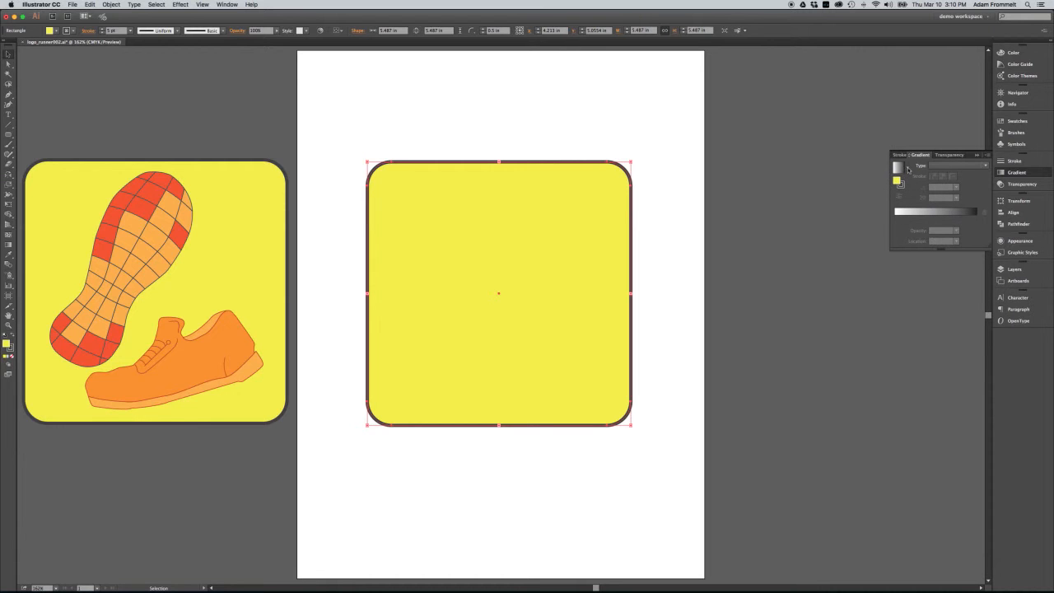
left_click(908, 169)
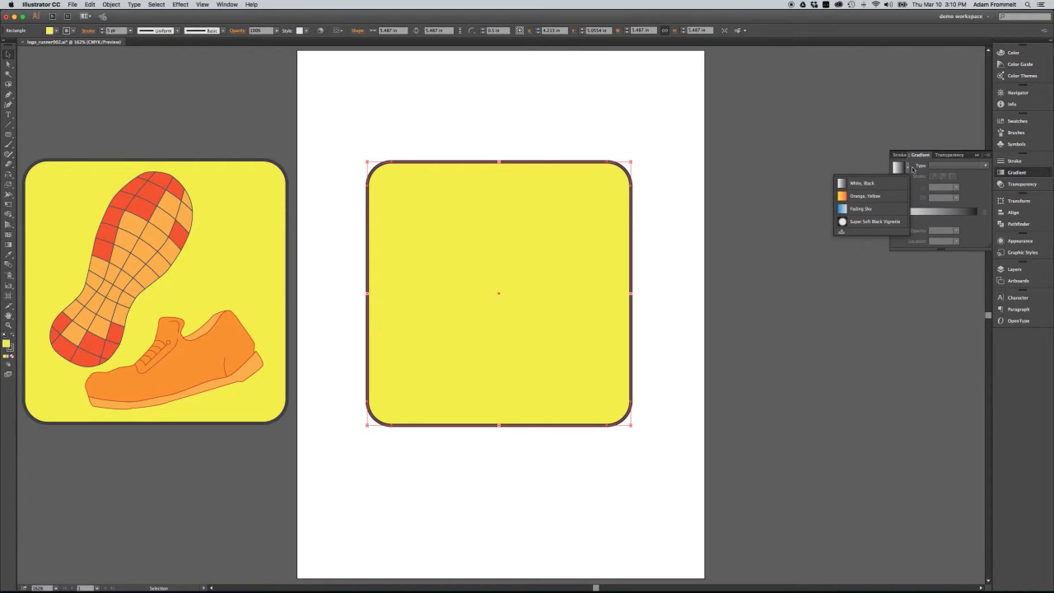
left_click(880, 196)
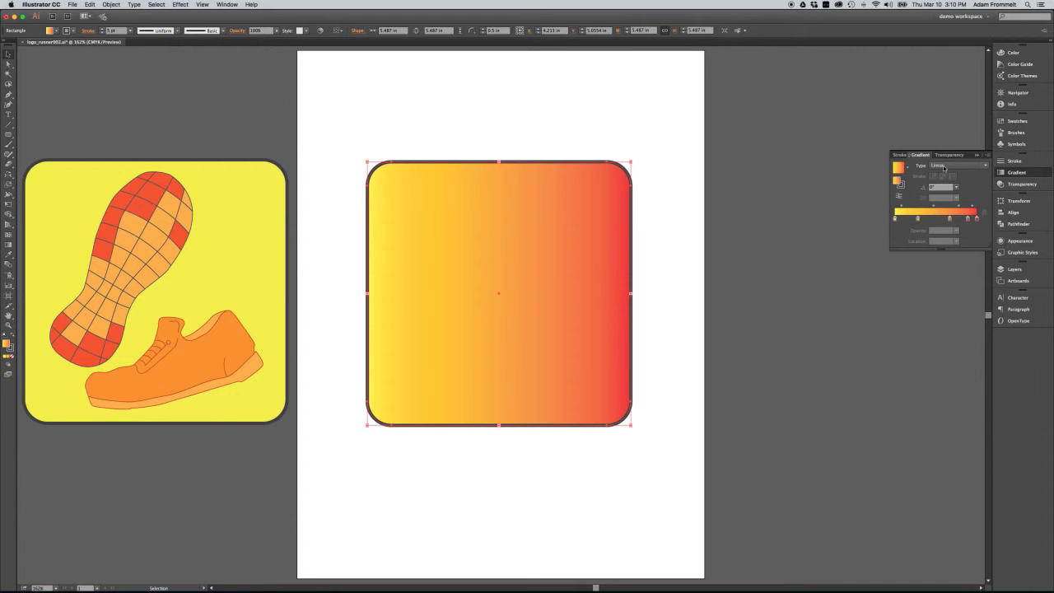
left_click(909, 168)
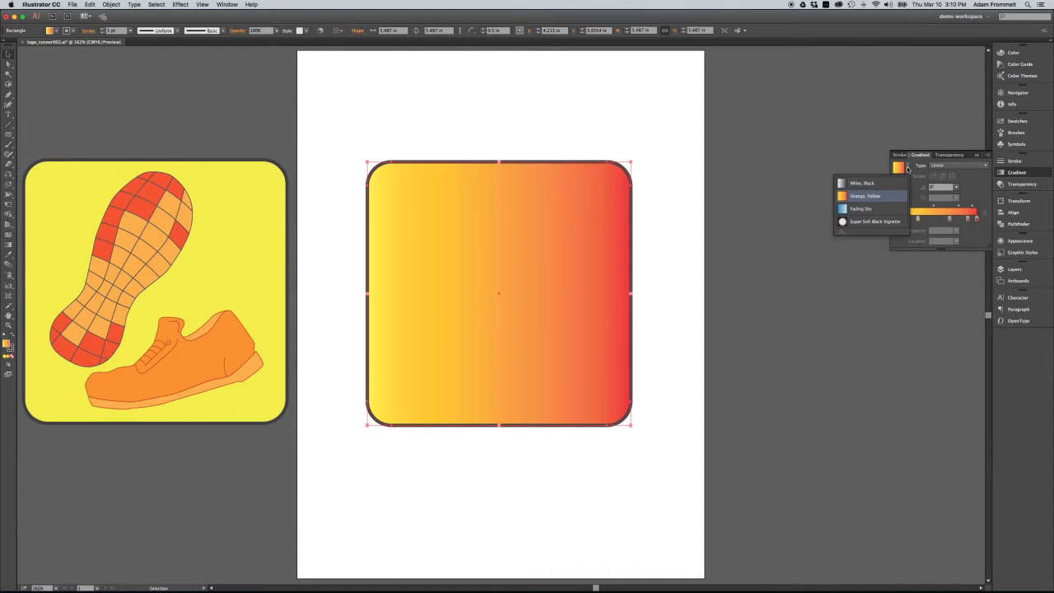
left_click(900, 180)
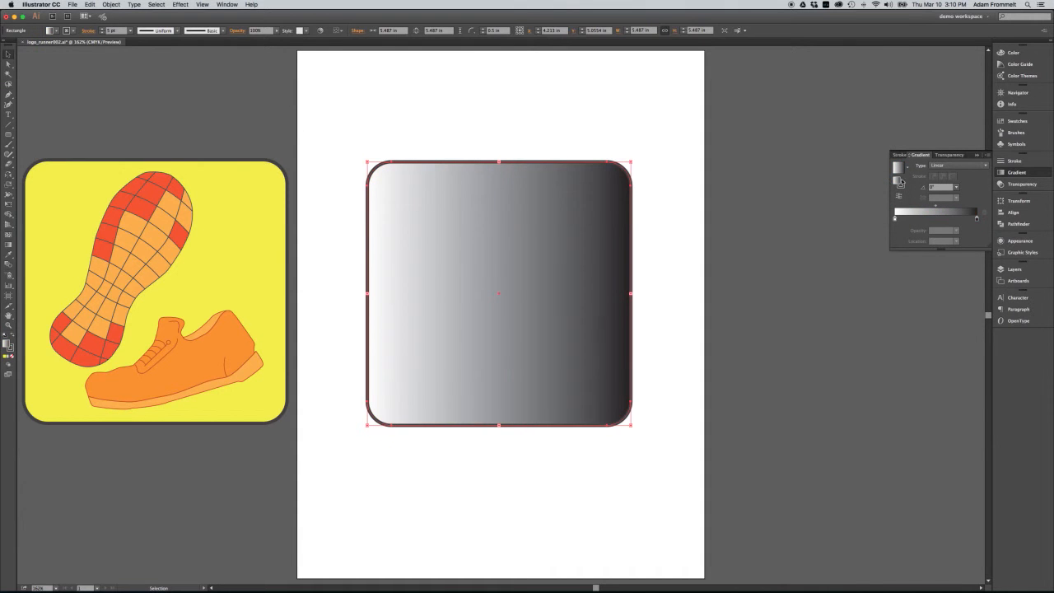
left_click(956, 167)
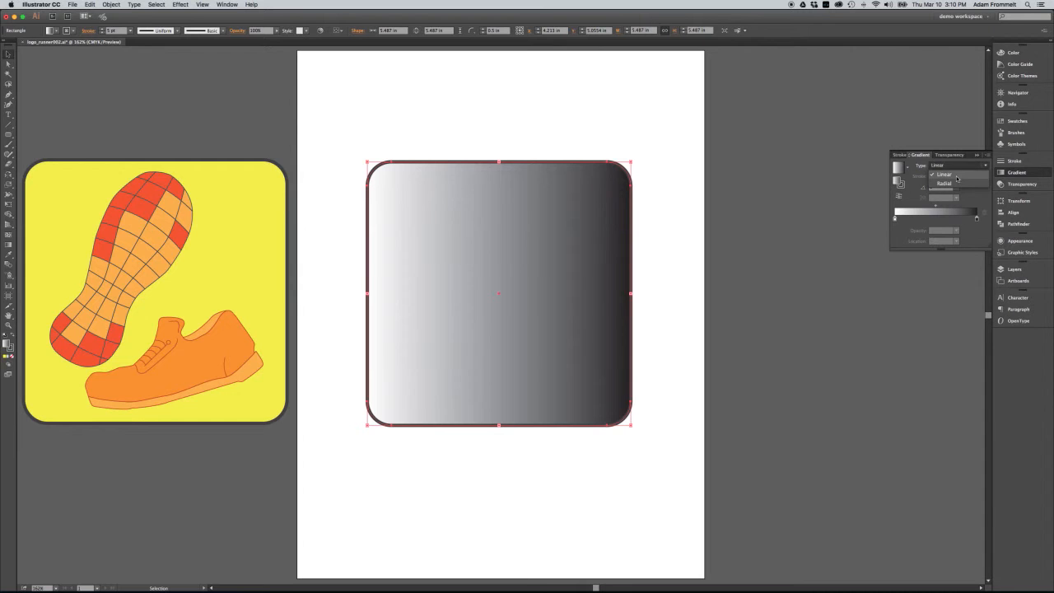
left_click(955, 184)
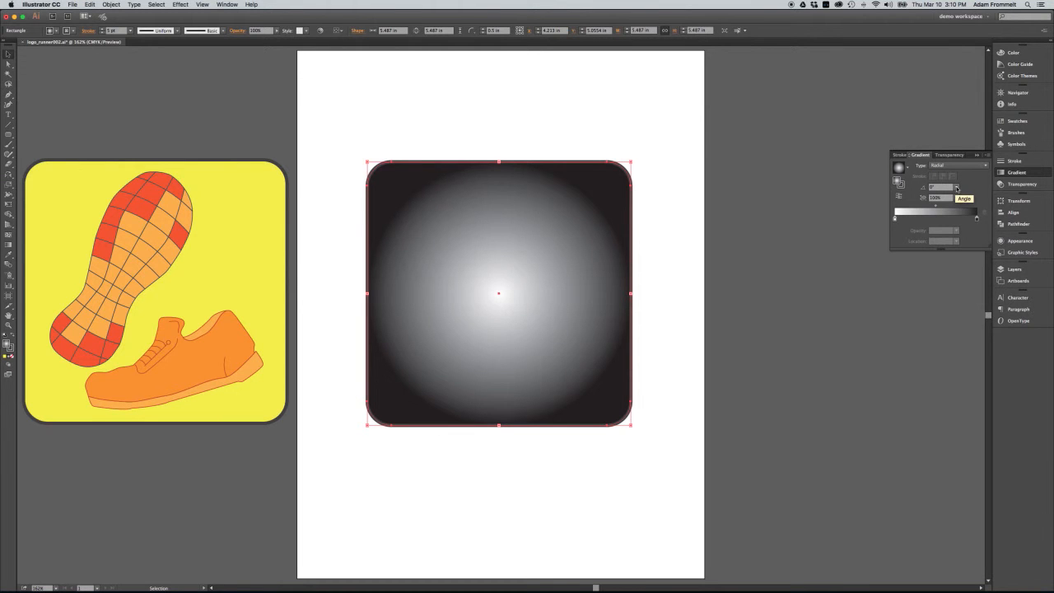
Try aspect ratios of 90% and 80% on the radial gradient, settling on 90%
left_click(957, 199)
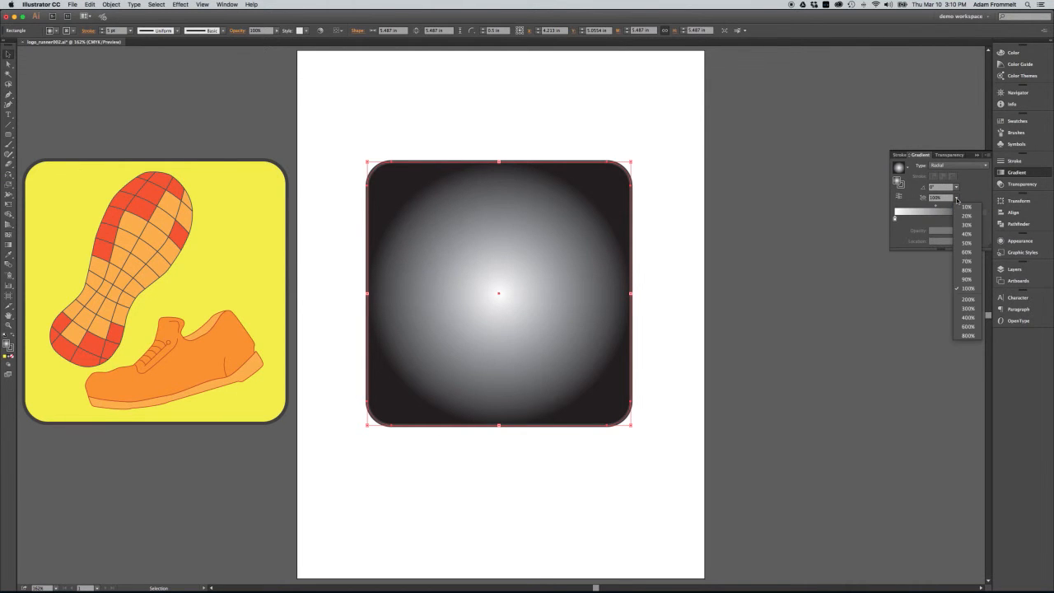
left_click(964, 278)
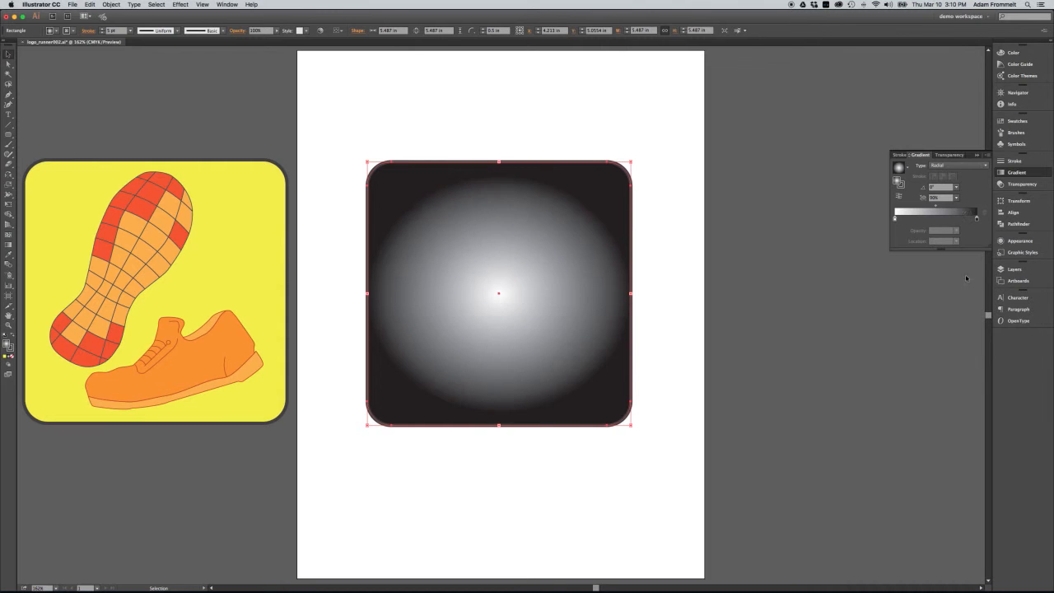
left_click(957, 198)
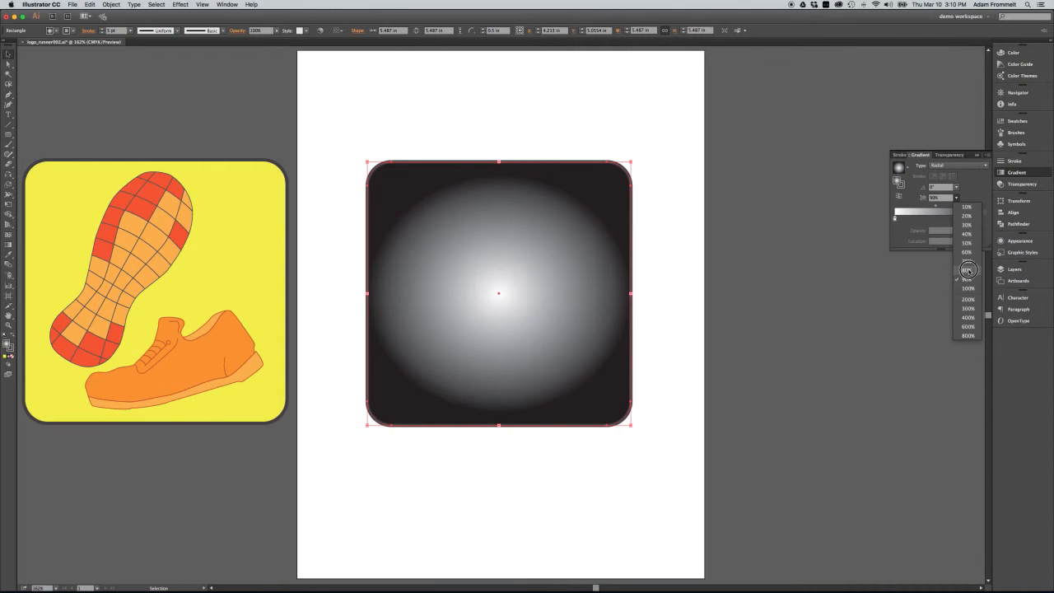
left_click(967, 271)
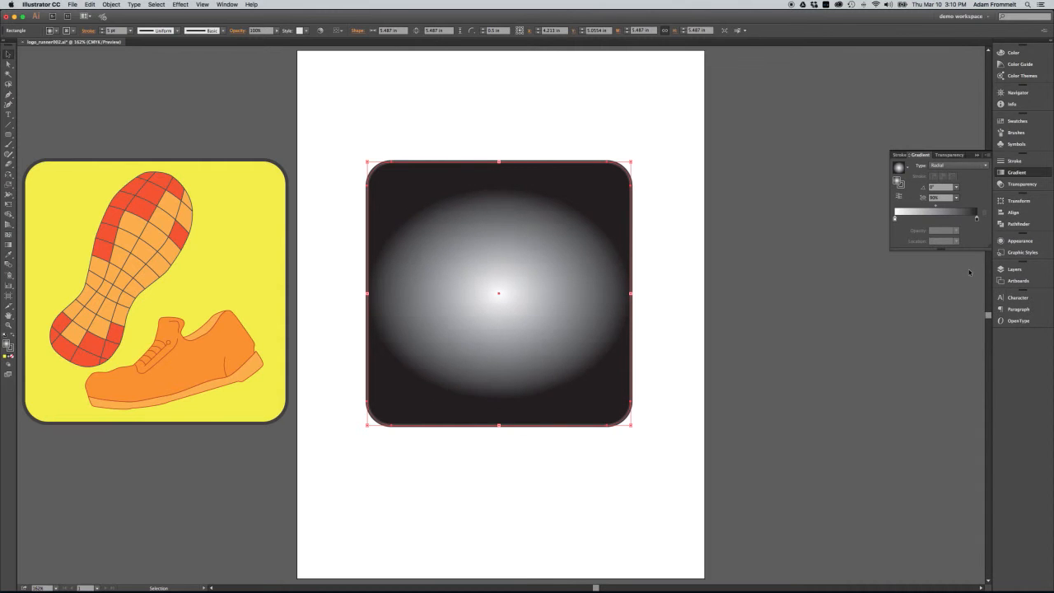
left_click(955, 199)
left_click(962, 279)
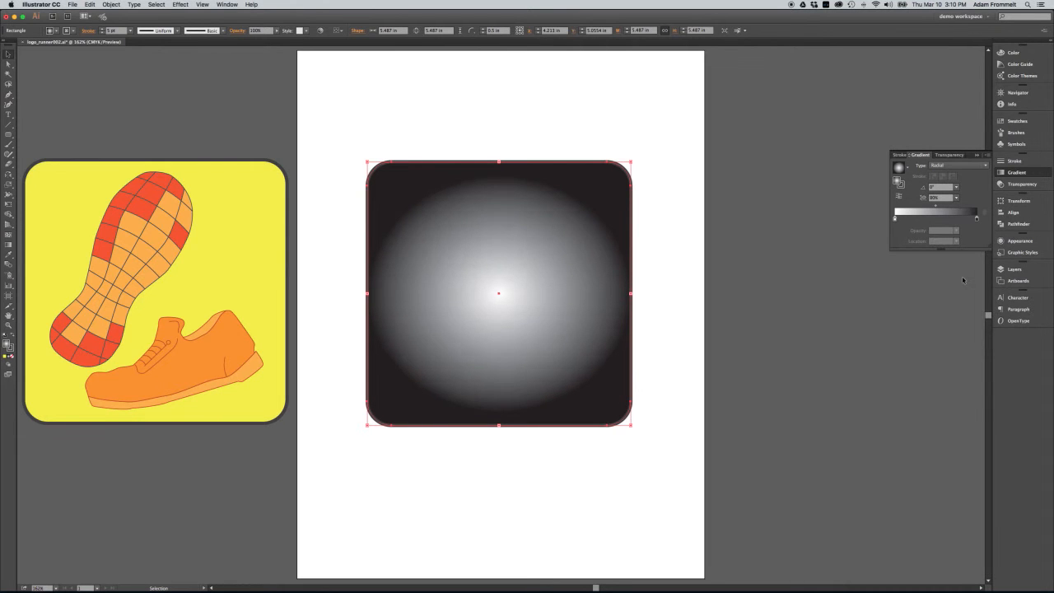
left_click(924, 199)
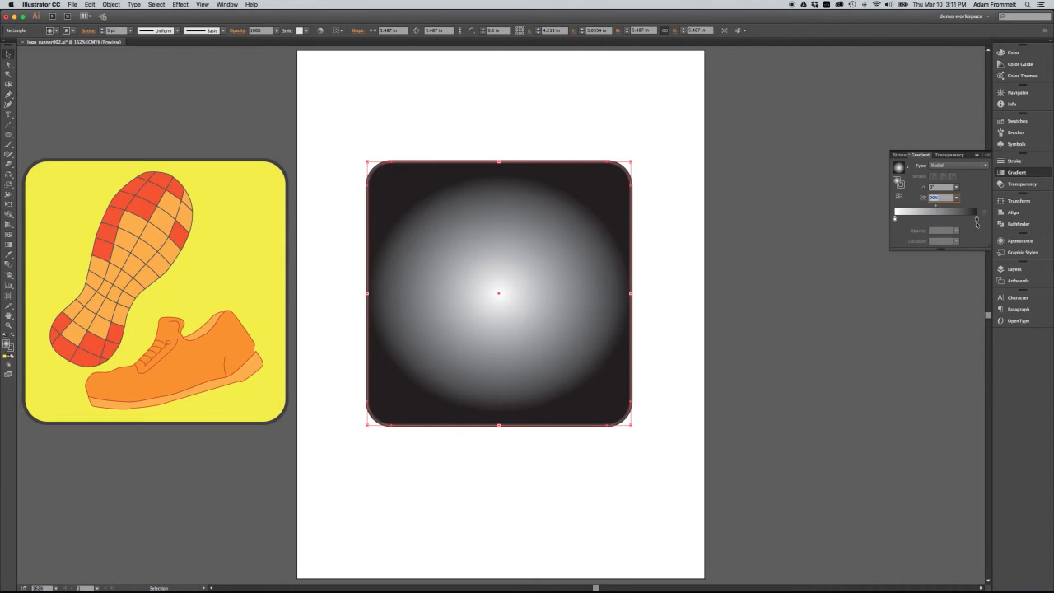
Try shifting the gradient's end color stops and midpoint, and return them to their original positions
mouse_move(978, 220)
left_mouse_down()
mouse_move(938, 218)
mouse_move(972, 220)
left_mouse_up()
mouse_move(896, 219)
left_mouse_down()
mouse_move(934, 220)
mouse_move(886, 220)
left_mouse_up()
left_click(923, 221)
left_click_drag(972, 219, 984, 221)
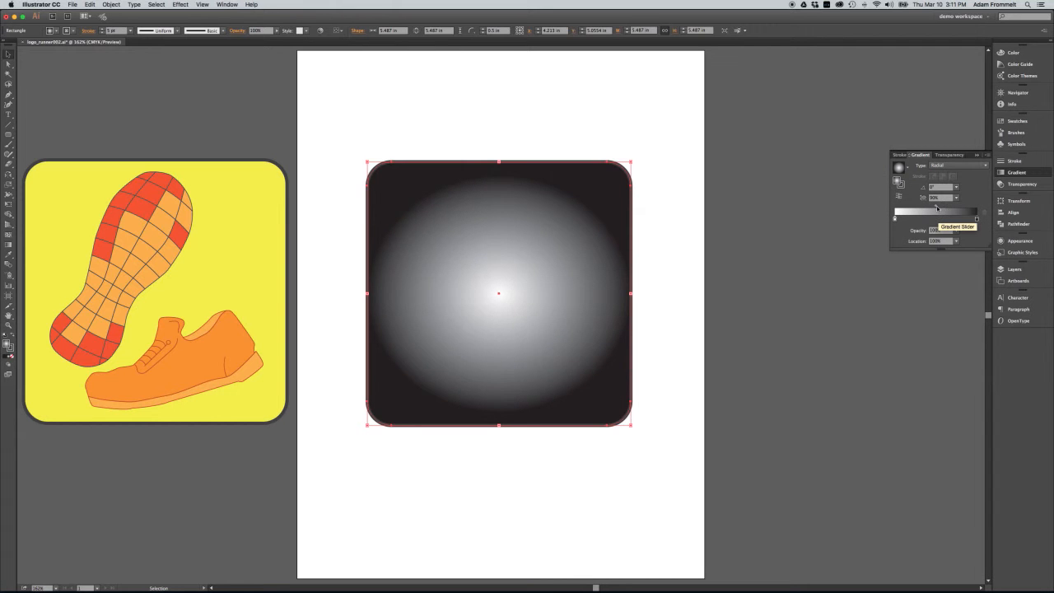
left_click(936, 206)
mouse_move(936, 206)
left_mouse_down()
mouse_move(903, 205)
mouse_move(958, 206)
mouse_move(906, 206)
mouse_move(936, 206)
left_mouse_up()
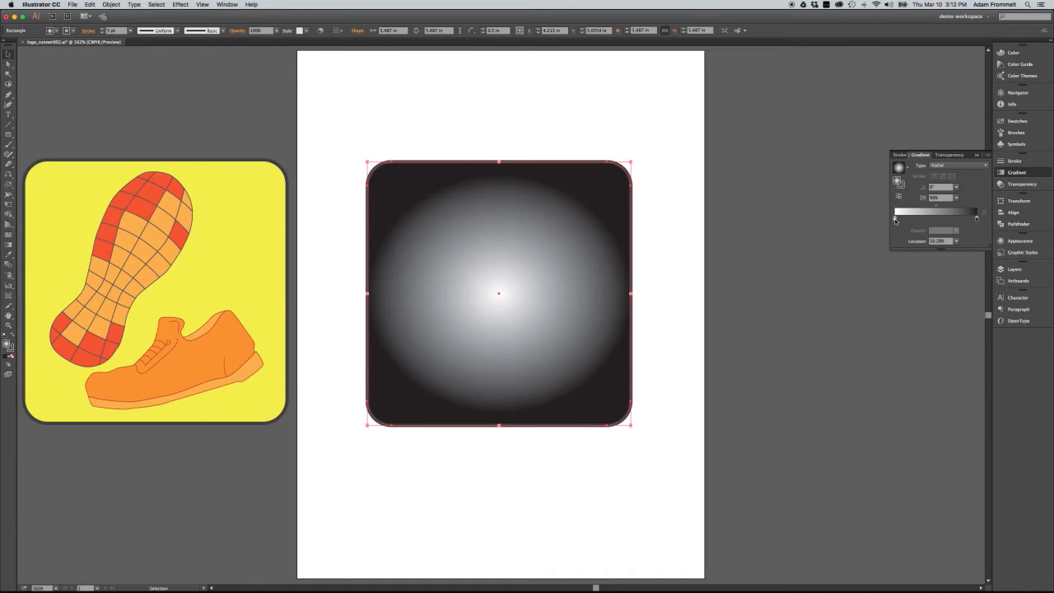
Color the gradient's inner stop with a yellow swatch and its outer stop with a light orange swatch
double_click(896, 220)
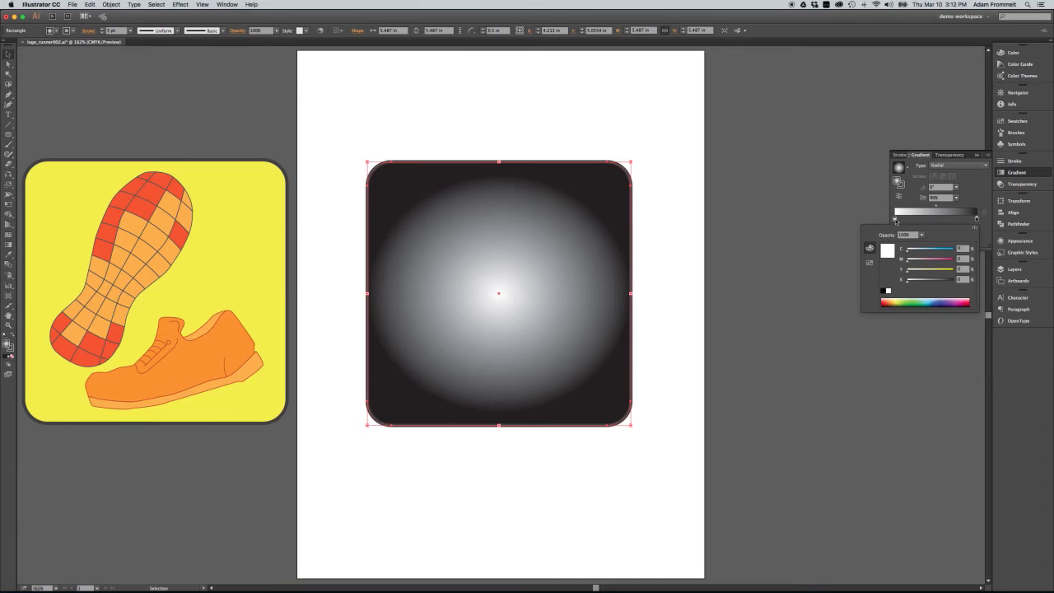
left_click(871, 263)
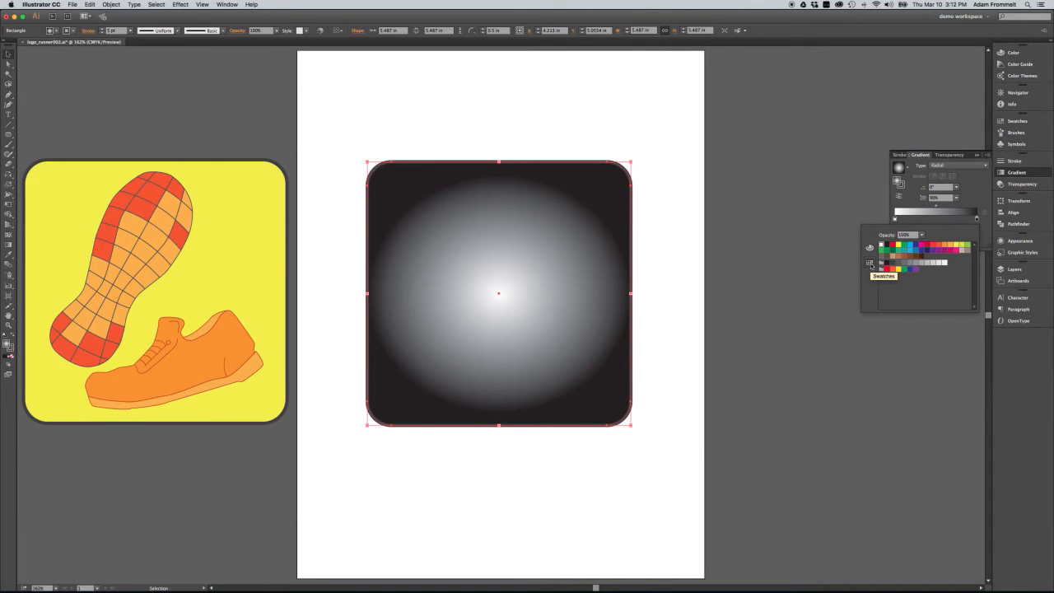
left_click(955, 247)
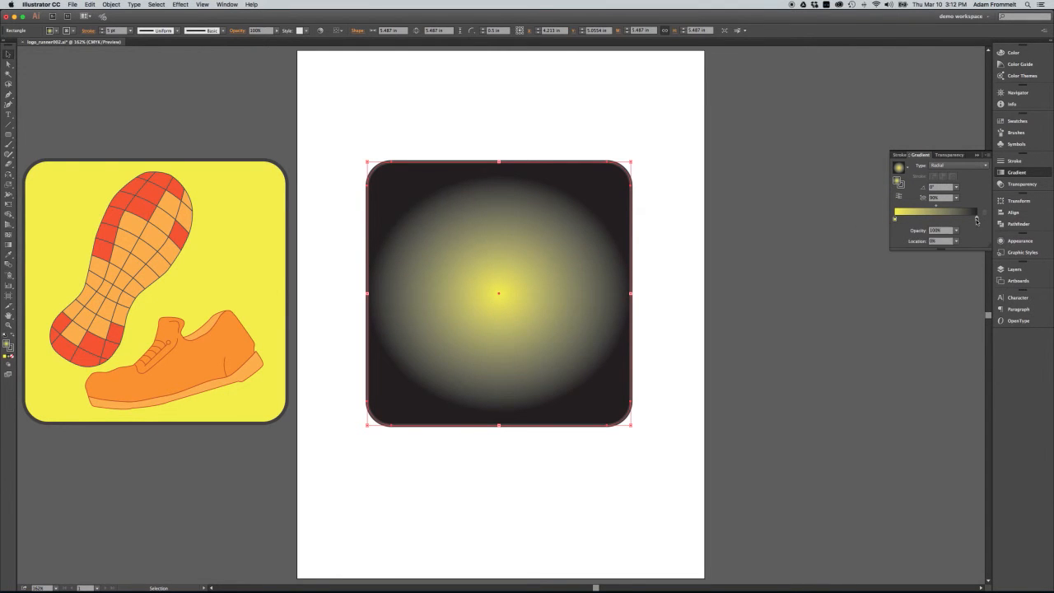
double_click(978, 219)
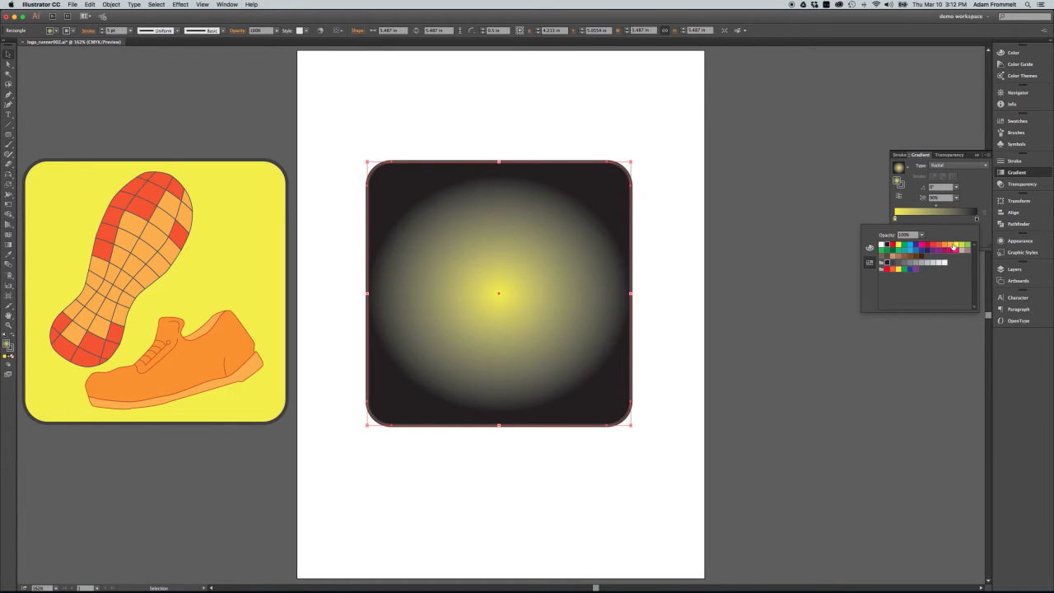
left_click(951, 245)
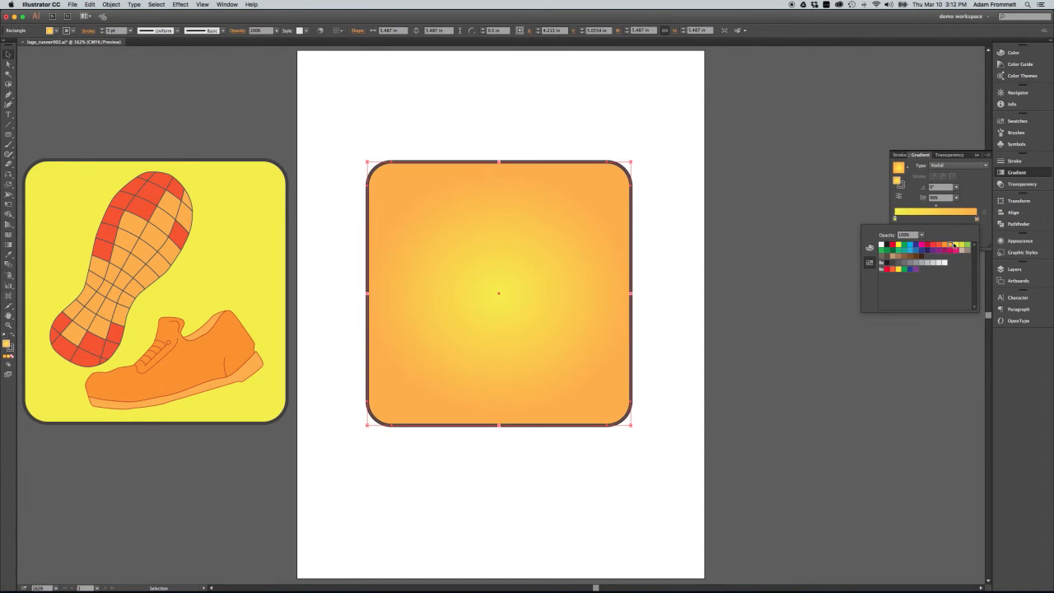
Lighten the outer stop's orange by setting magenta to about 18% and yellow to about 88%
left_click(869, 248)
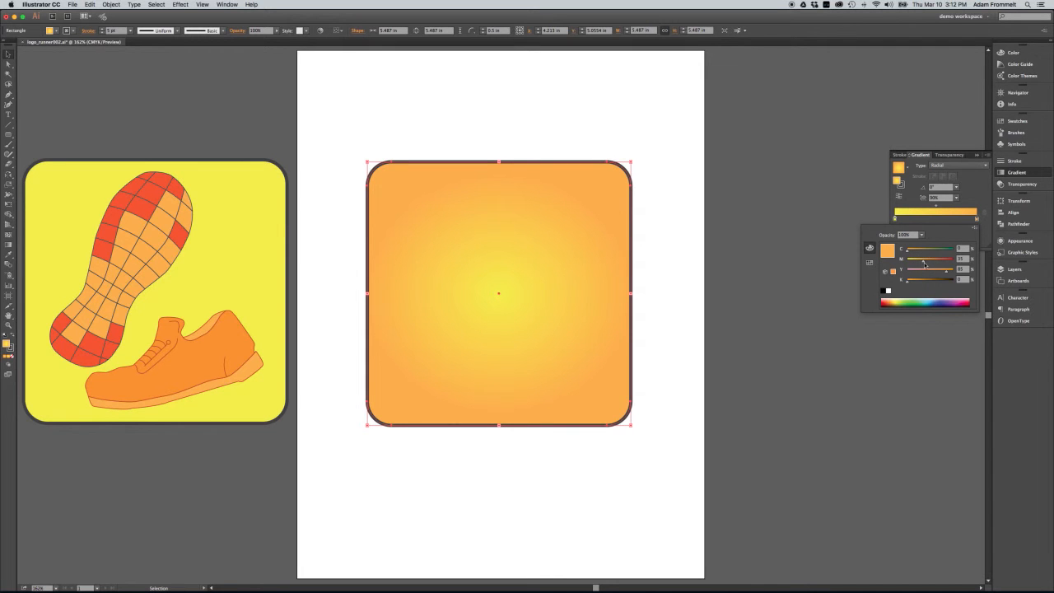
left_click_drag(924, 263, 917, 262)
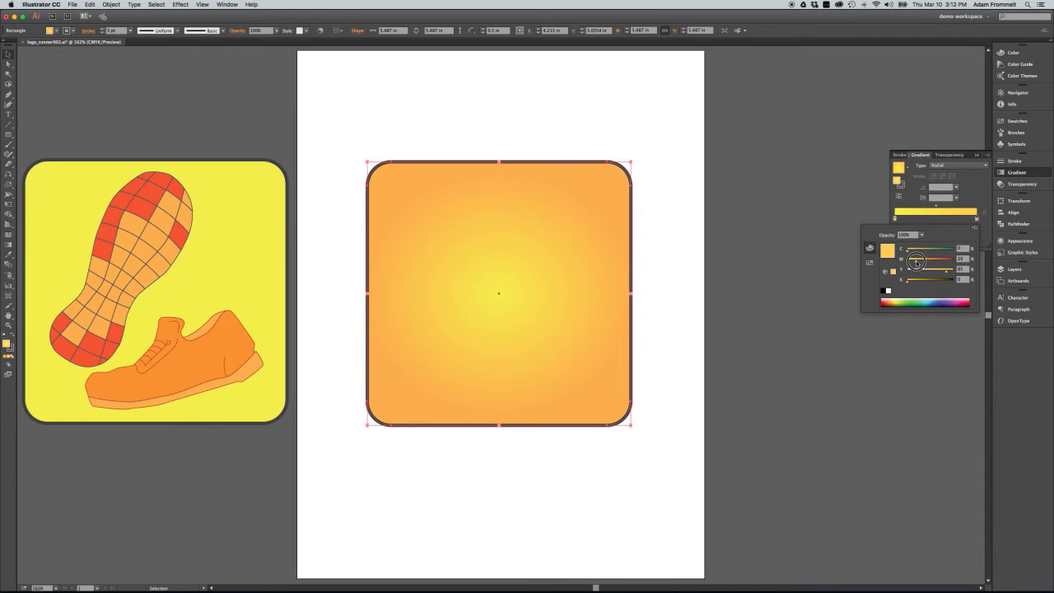
left_click_drag(947, 271, 920, 262)
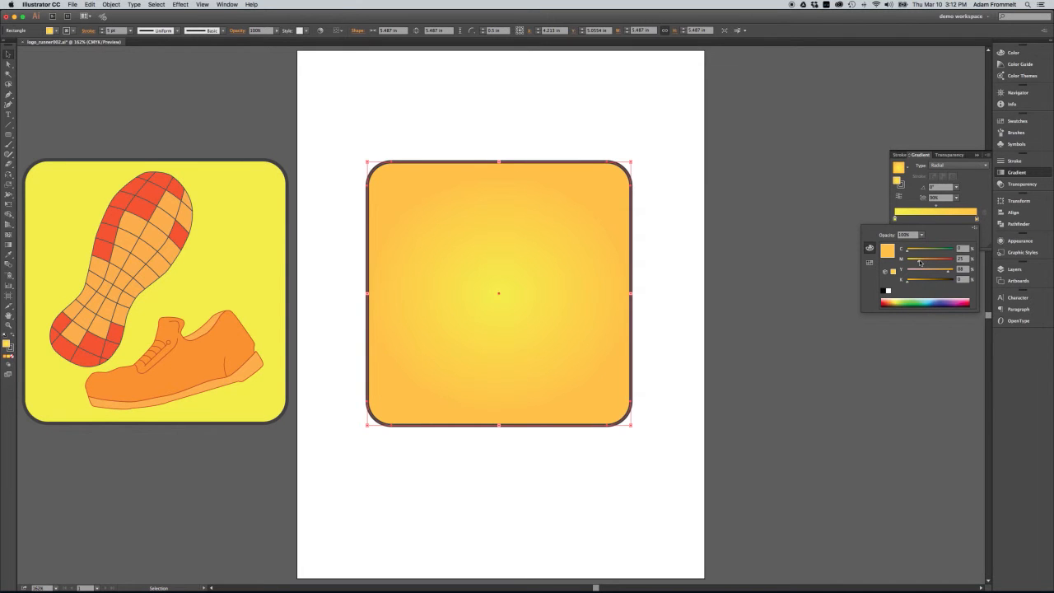
left_click_drag(920, 262, 915, 262)
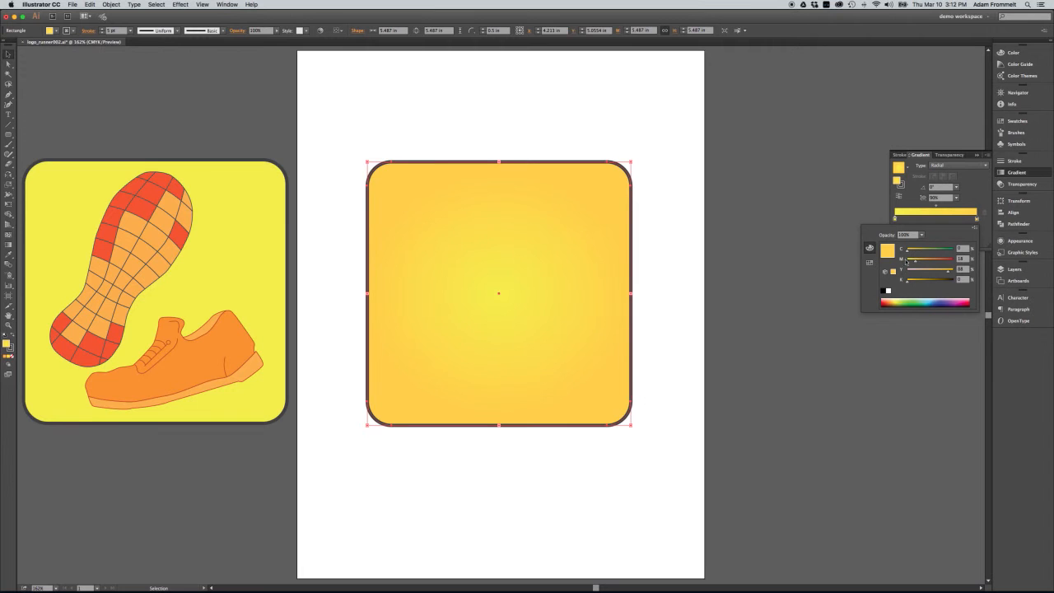
left_click(869, 203)
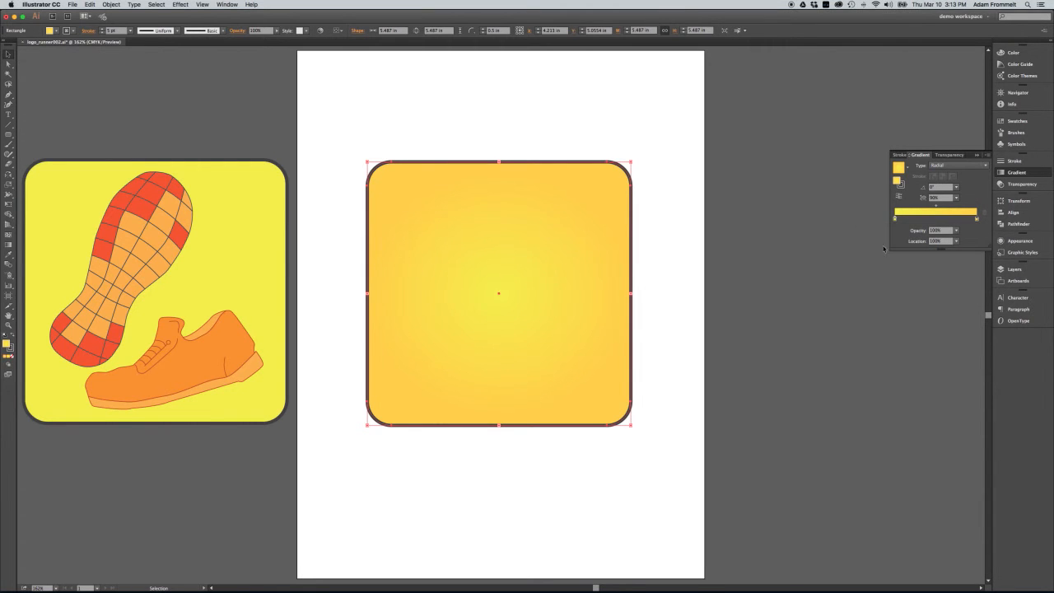
Open the Drop Shadow effect settings for the square with the radial gradient
left_click(657, 244)
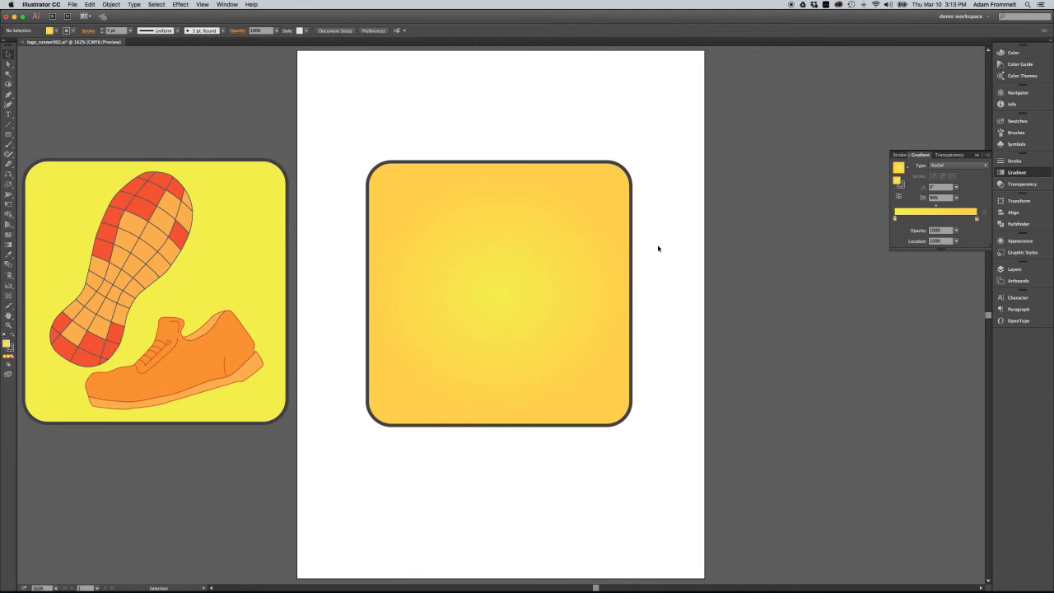
left_click(618, 287)
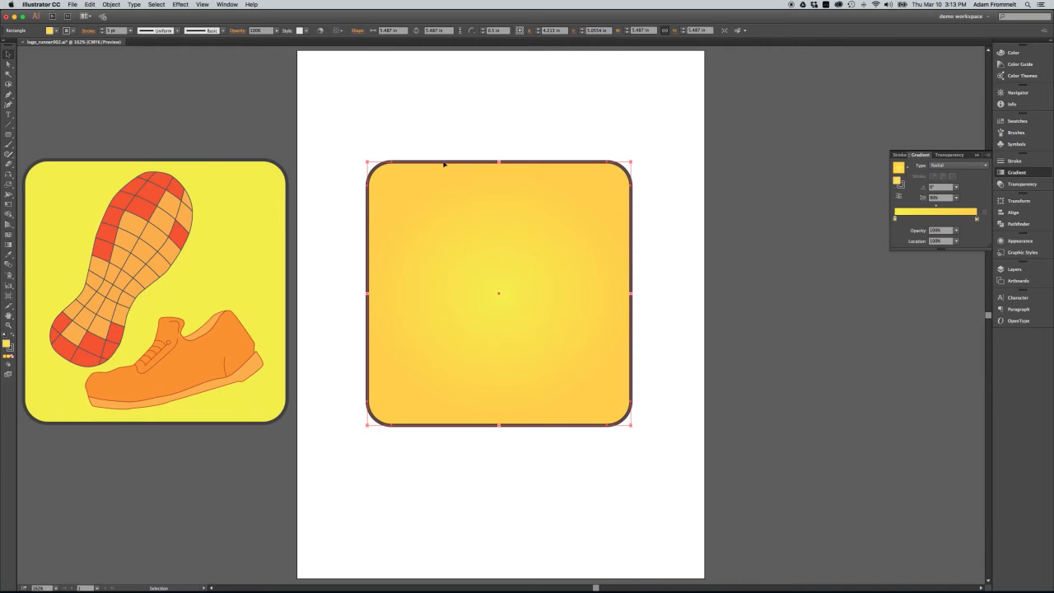
left_click(181, 4)
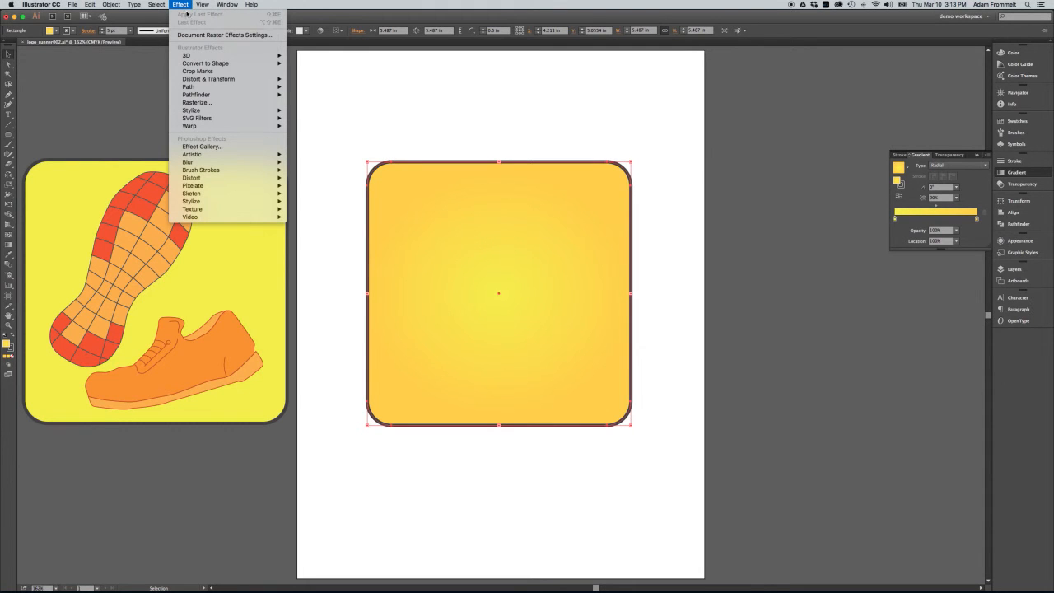
mouse_move(204, 56)
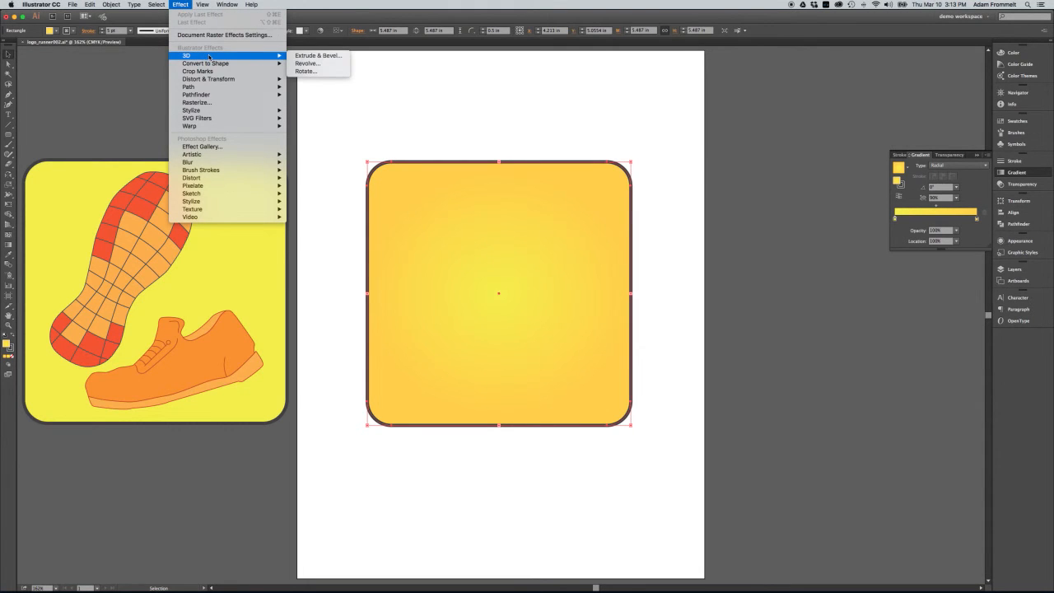
mouse_move(218, 110)
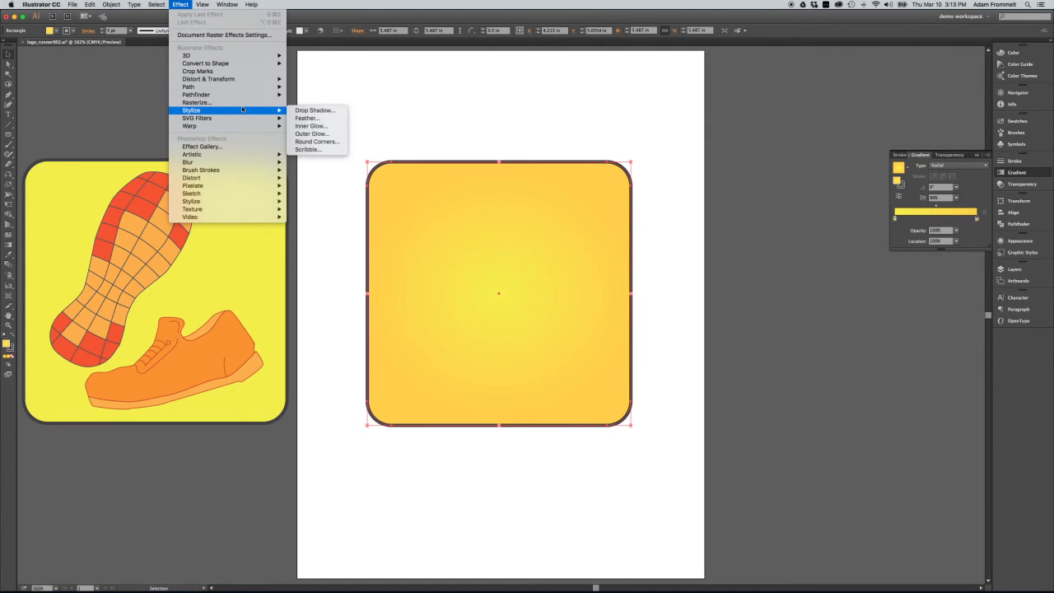
left_click(306, 111)
left_click_drag(110, 53, 317, 70)
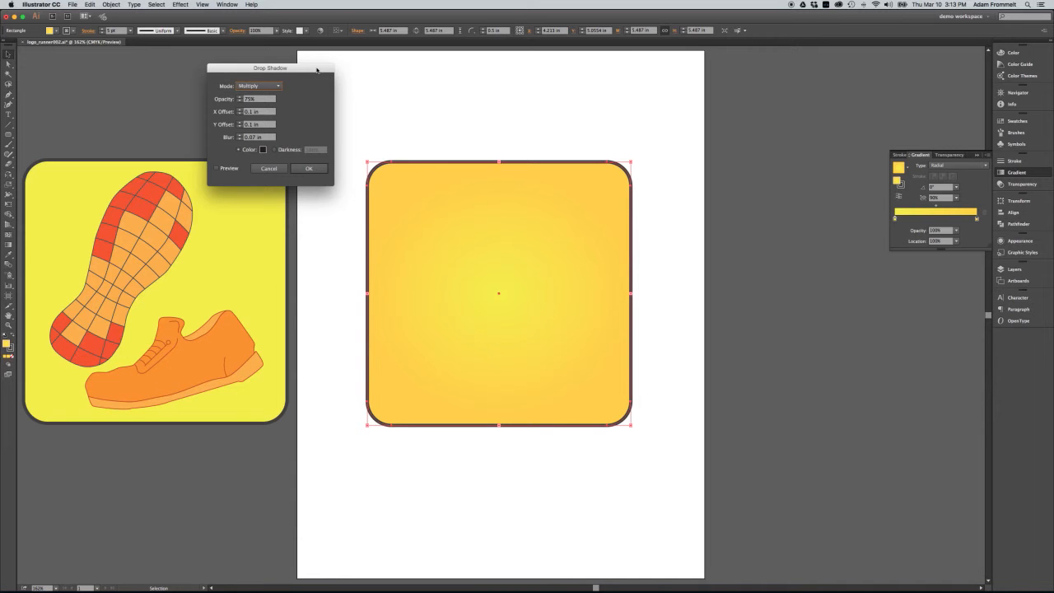
Preview the drop shadow with X and Y offsets of 0.3 in, and return both offsets to 0.1 in
left_click(239, 109)
left_click(240, 110)
left_click(239, 122)
left_click(240, 122)
left_click(240, 122)
left_click(240, 127)
left_click(218, 169)
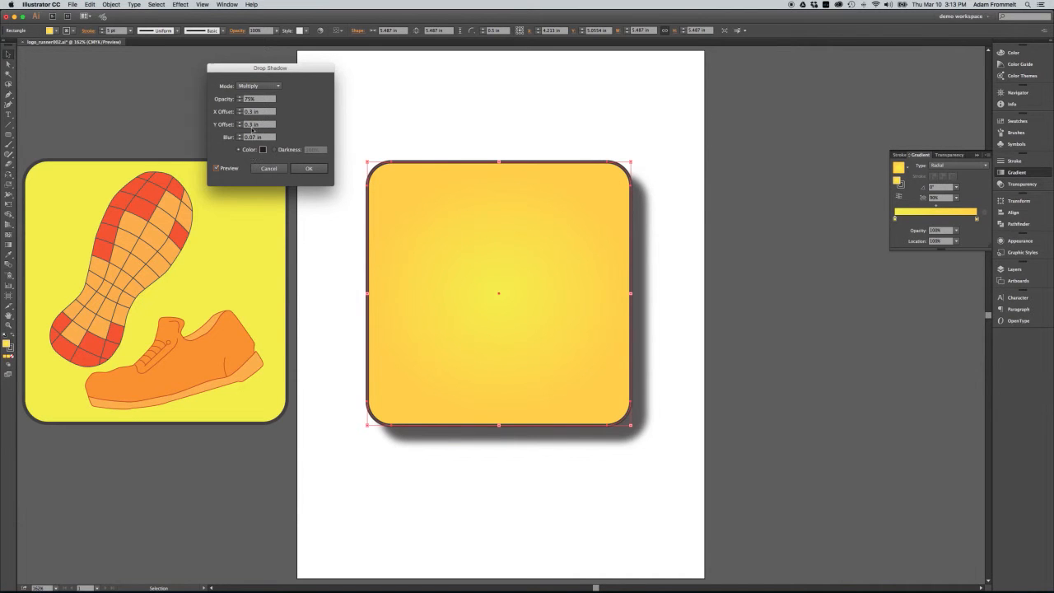
left_click(241, 113)
left_click(240, 113)
left_click(240, 114)
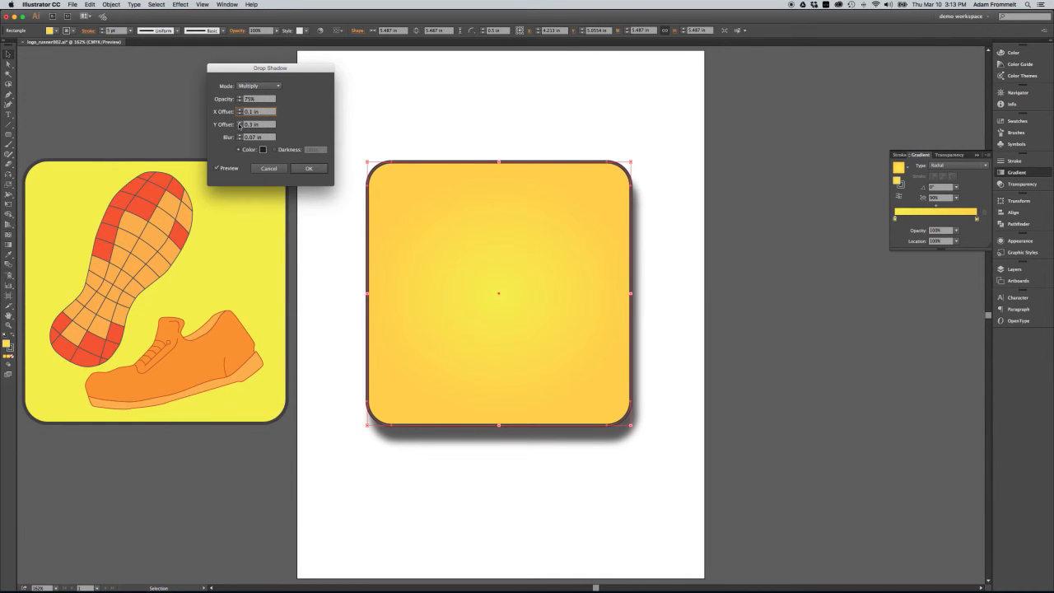
left_click(239, 126)
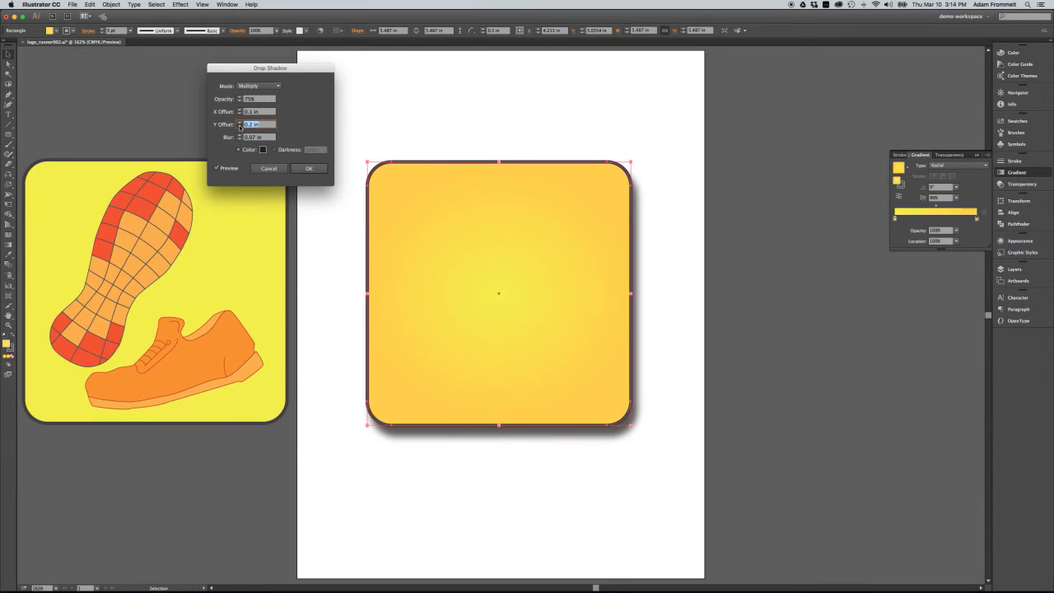
left_click(239, 127)
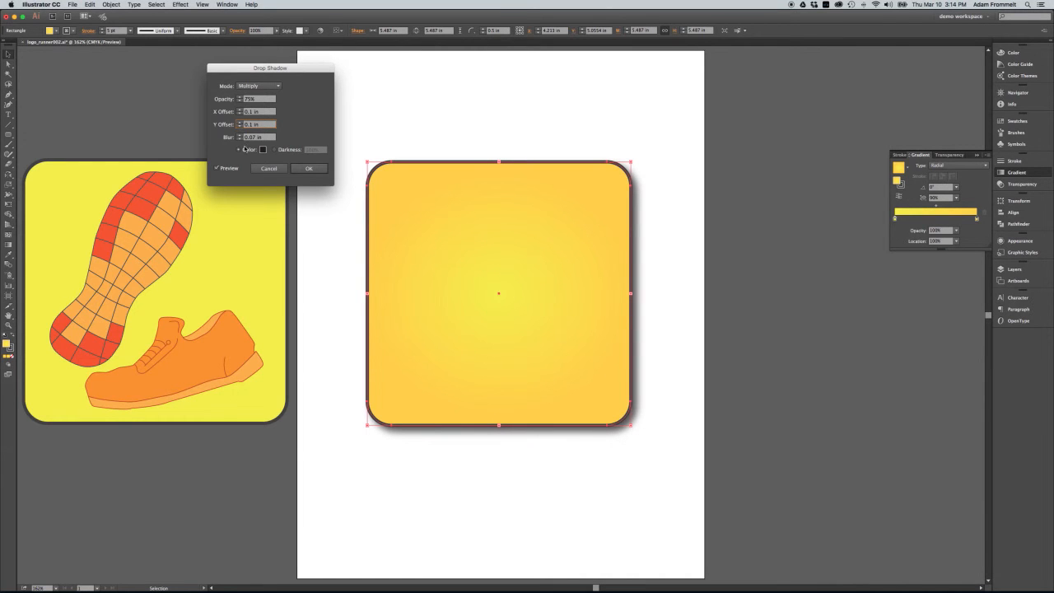
Set the shadow's blur to 0.1 in and its color to 85% black, and apply the effect
left_click(251, 137)
type("0.1")
left_click(263, 149)
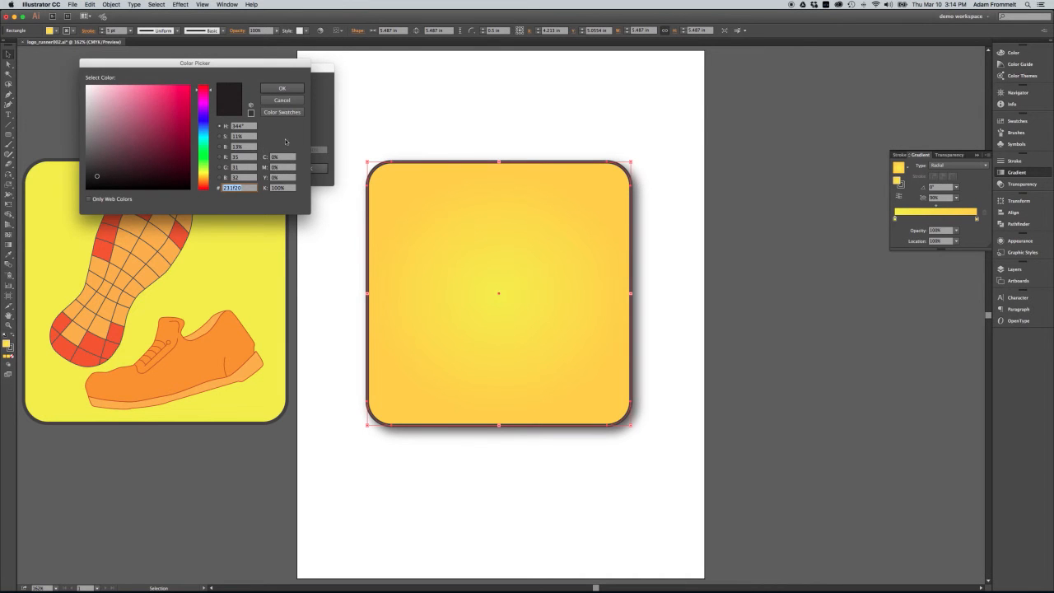
left_click(279, 188)
type("0")
type("5")
left_click(283, 89)
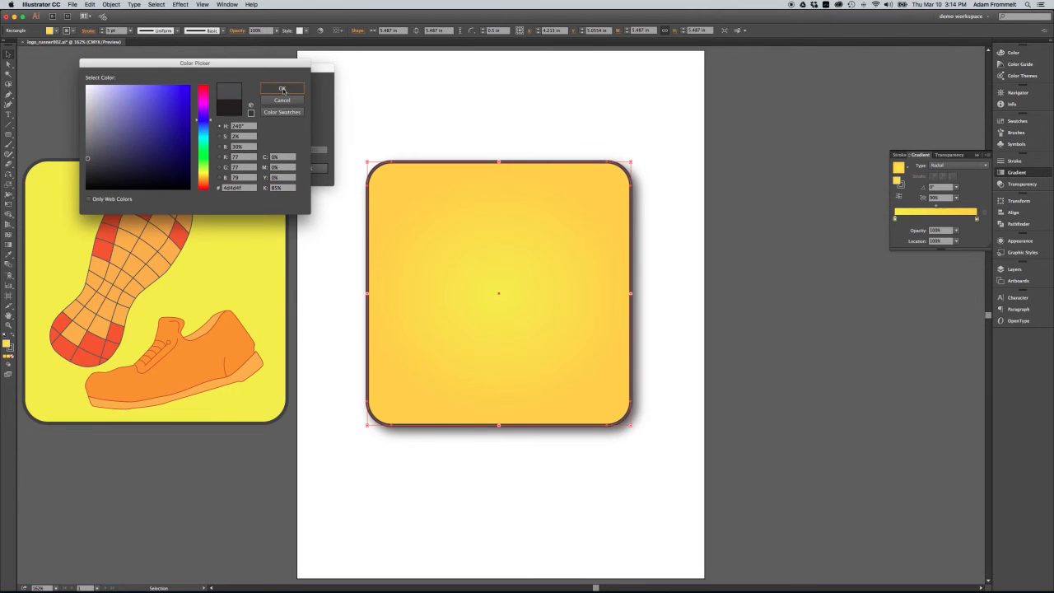
left_click(308, 169)
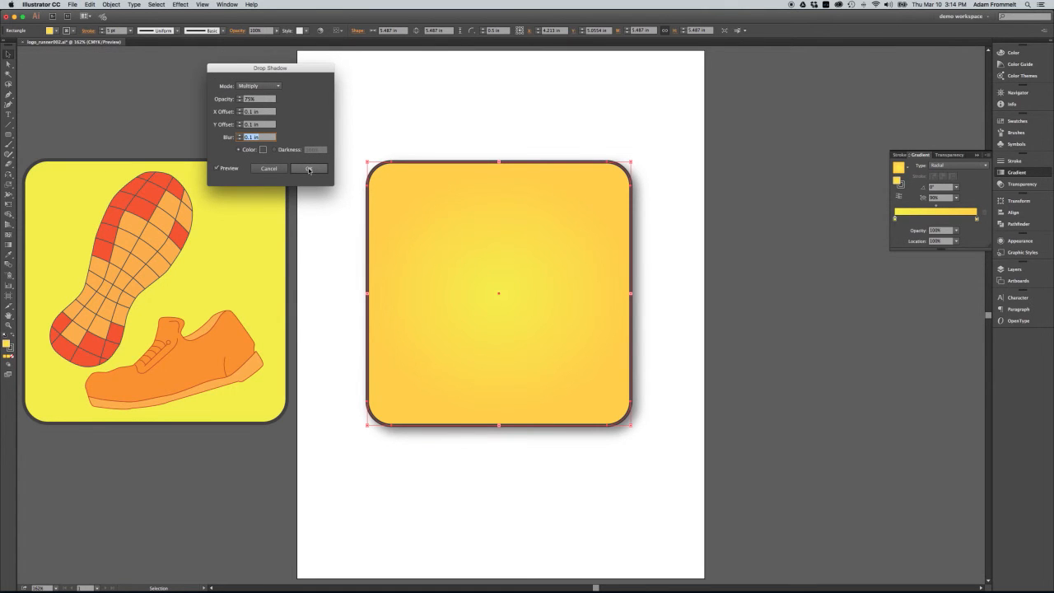
left_click(456, 135)
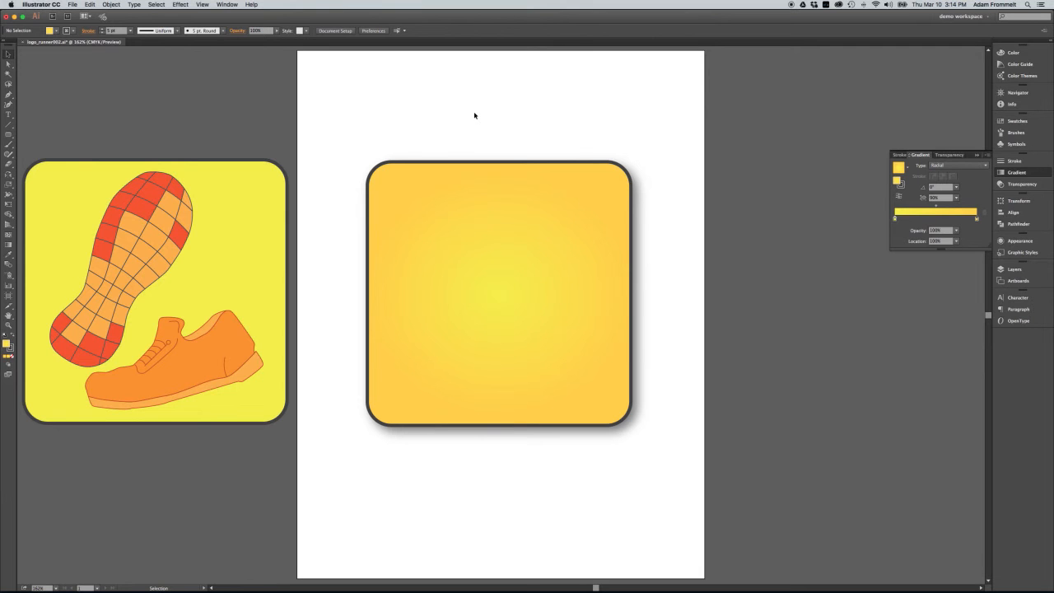
Copy the logo's plain yellow background square onto the artboard and move the radial gradient square away to the artboard's lower-right edge
left_click(525, 241)
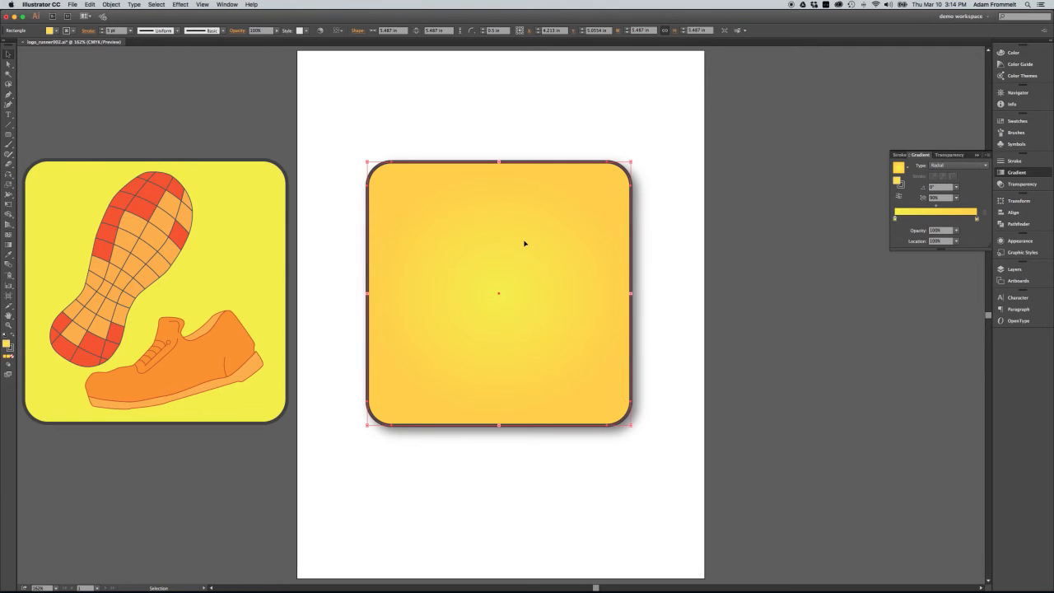
left_click(344, 205)
left_click(271, 214)
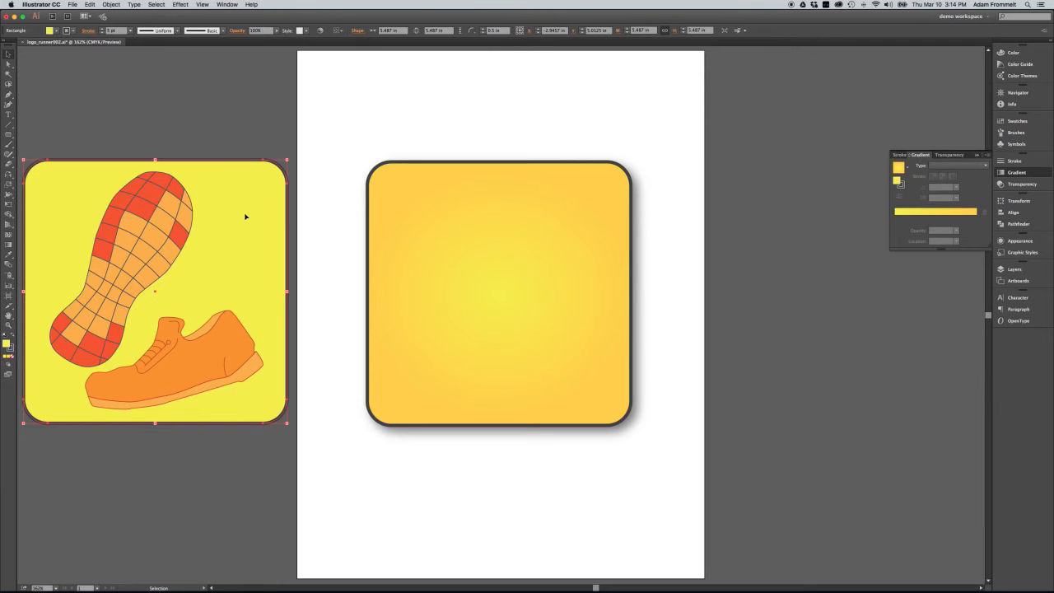
left_click_drag(244, 217, 560, 168)
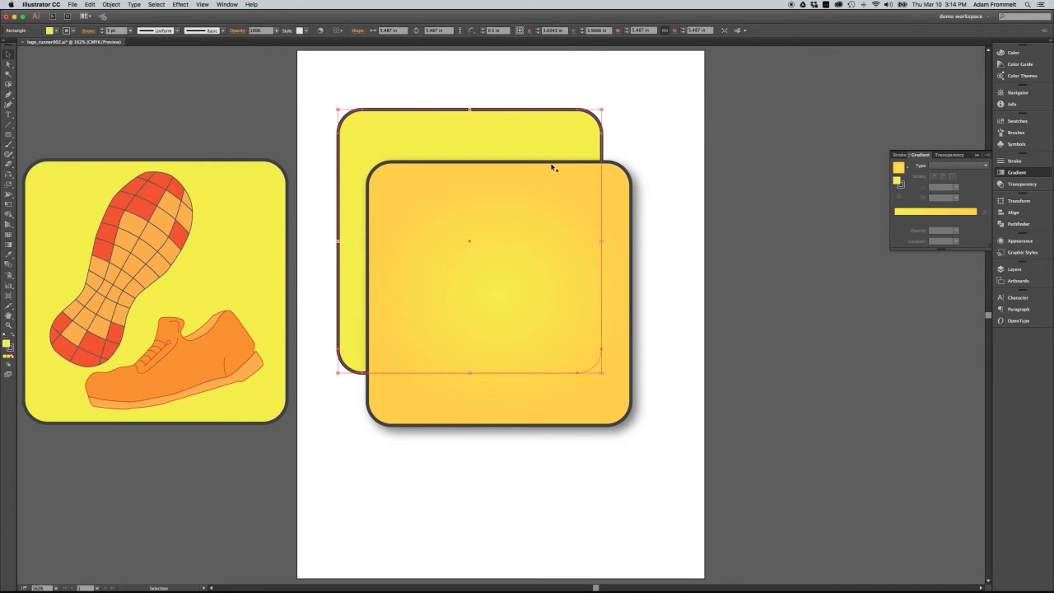
left_click_drag(625, 219, 921, 332)
left_click(692, 139)
left_click_drag(502, 196, 496, 224)
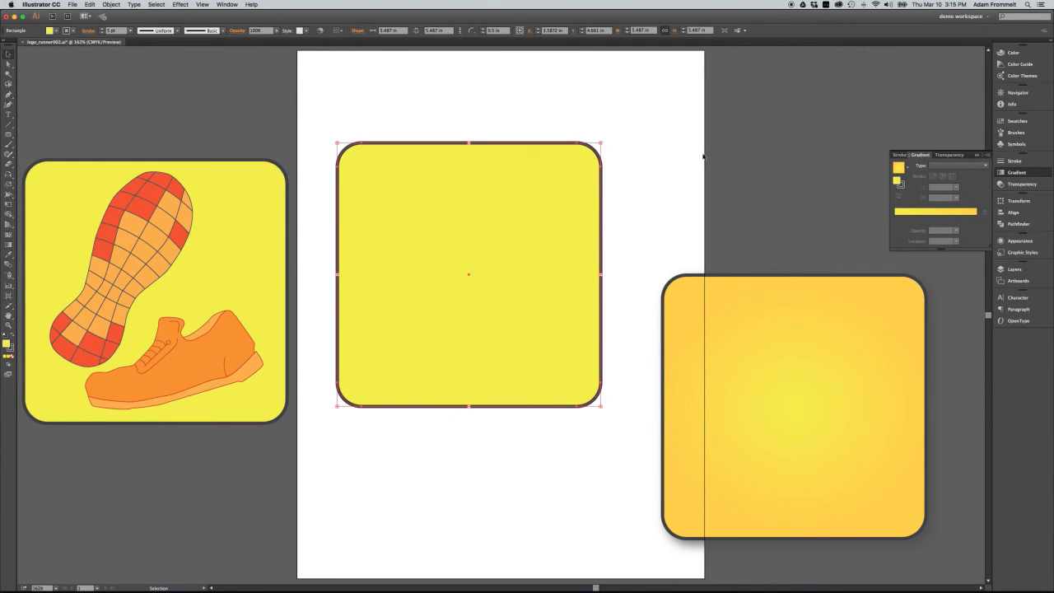
Fill the copied yellow square with the Fading Sky gradient and set the gradient angle to -90°
left_click(907, 168)
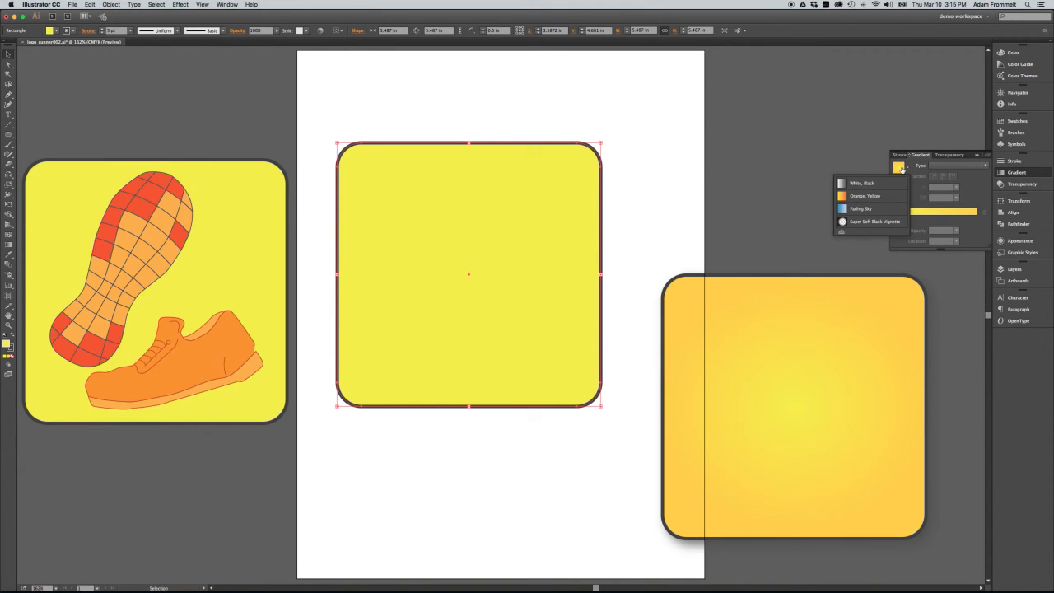
left_click(872, 210)
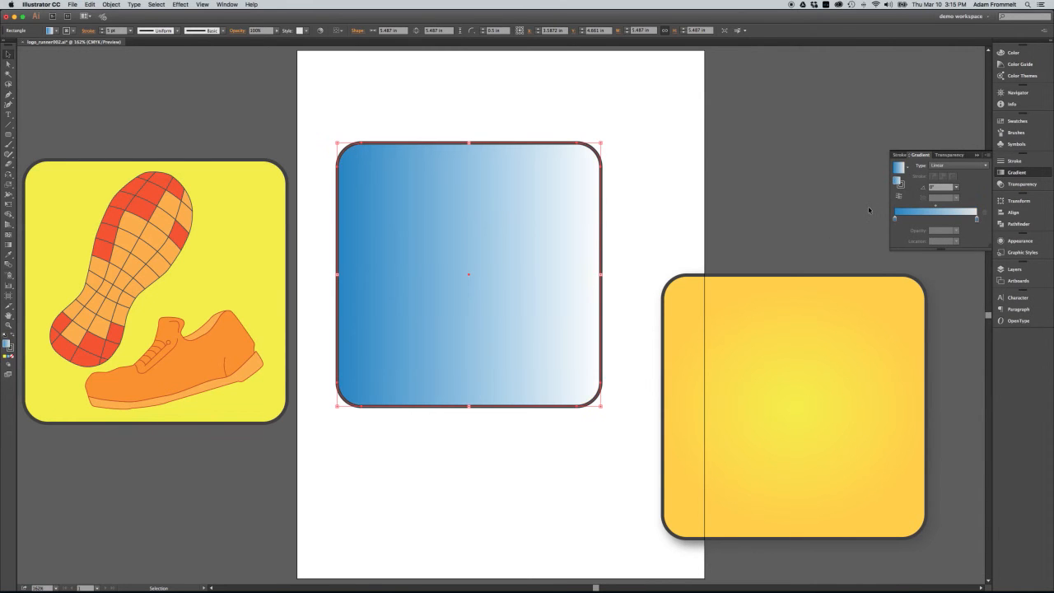
left_click(956, 187)
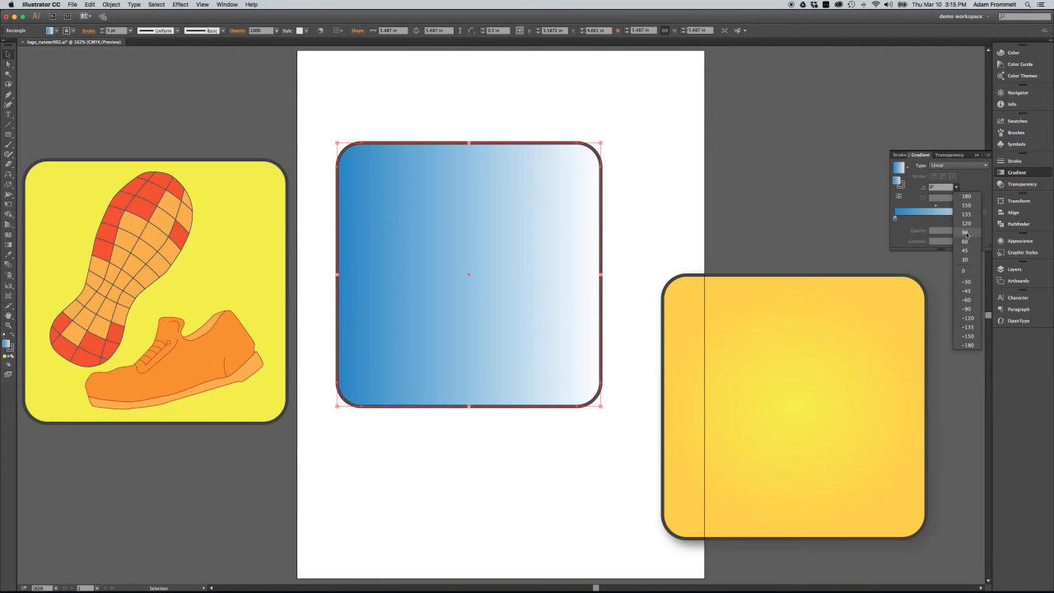
left_click(965, 240)
left_click(956, 187)
left_click(969, 309)
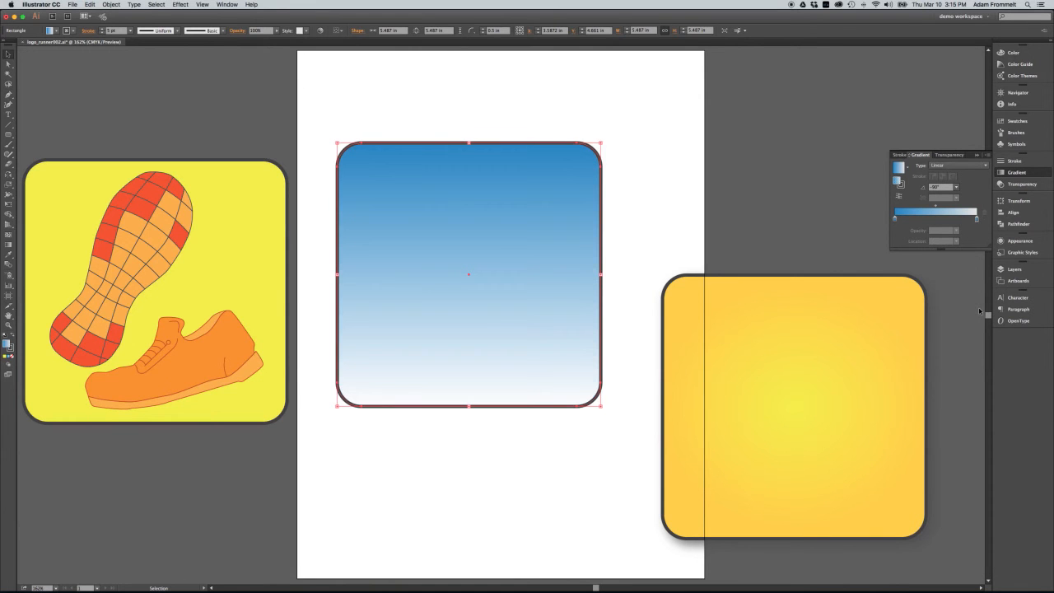
Recolor both stops of the linear gradient with the yellow swatch
double_click(896, 220)
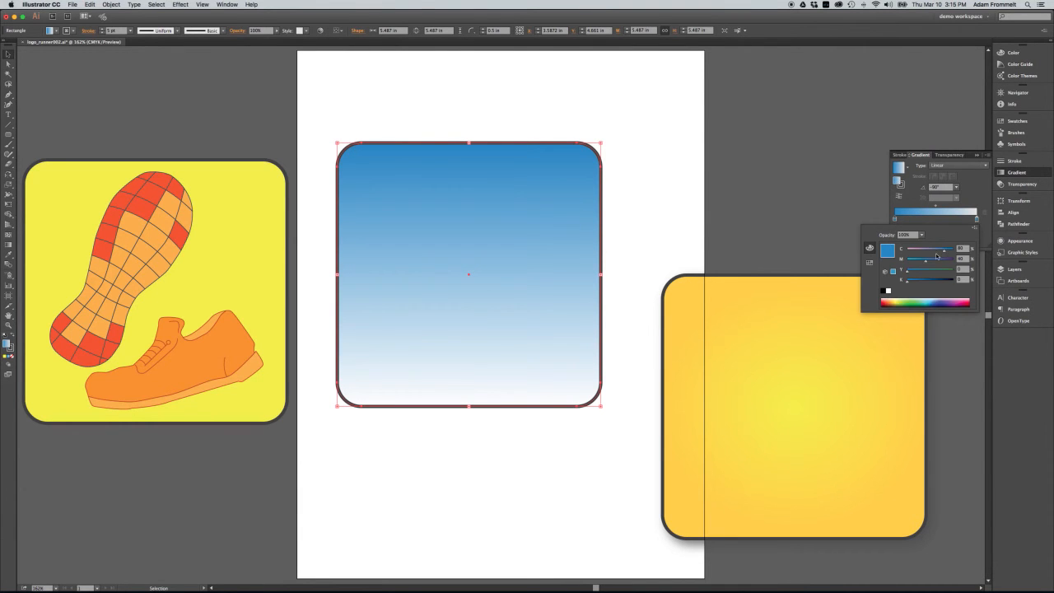
left_click(869, 261)
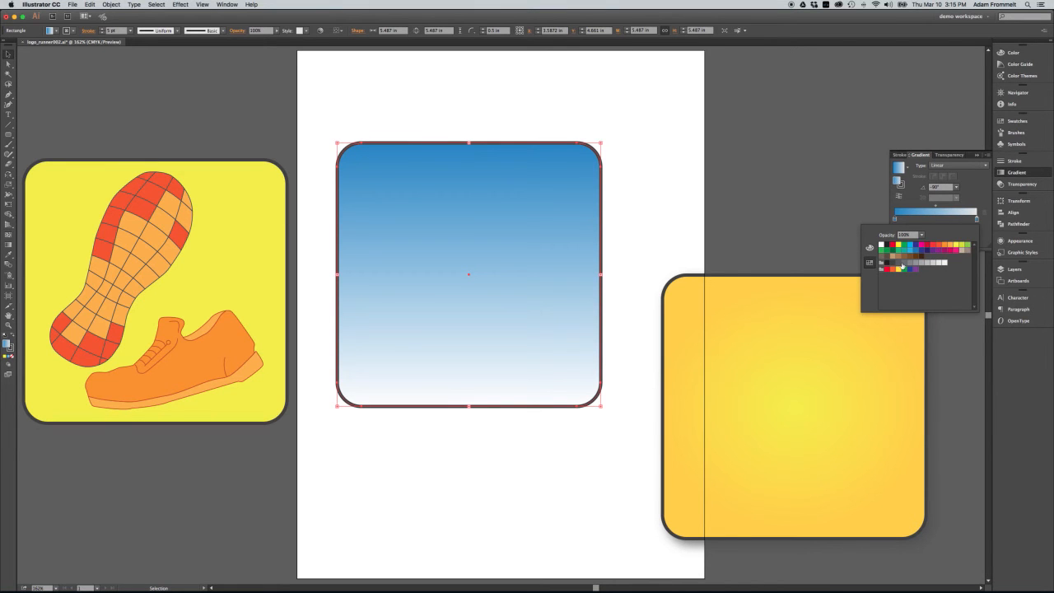
left_click(957, 245)
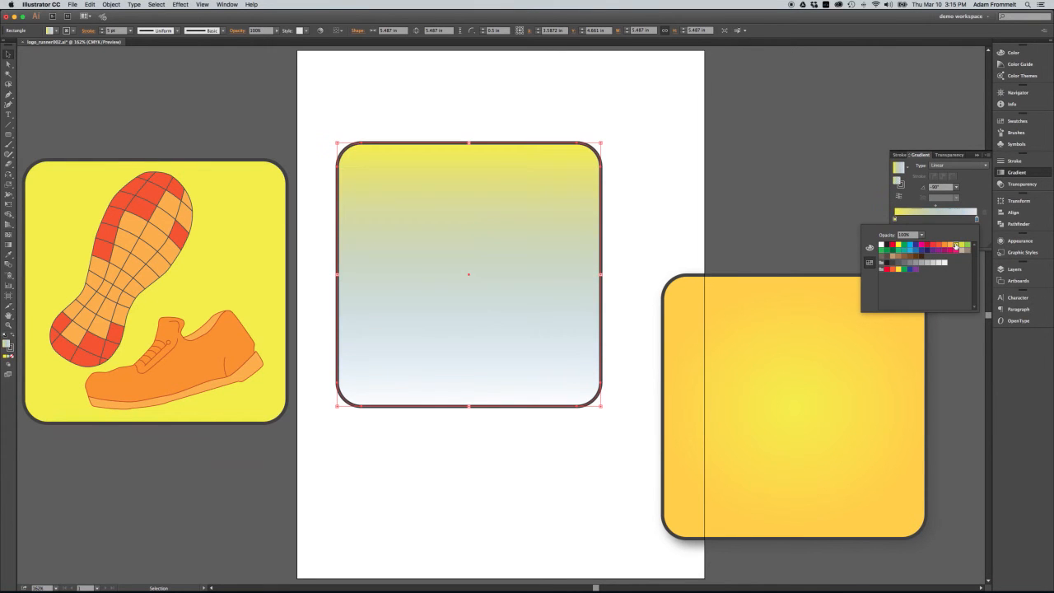
left_click(977, 221)
left_click(956, 246)
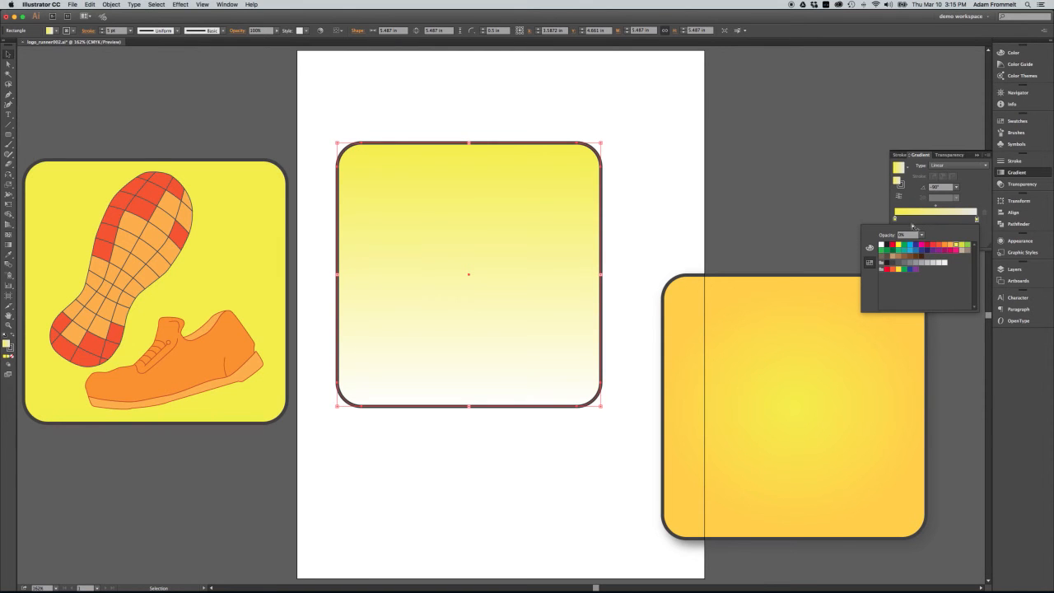
Try 70% opacity on the linear gradient's starting yellow stop, and settle on 60%
double_click(895, 219)
left_click(895, 220)
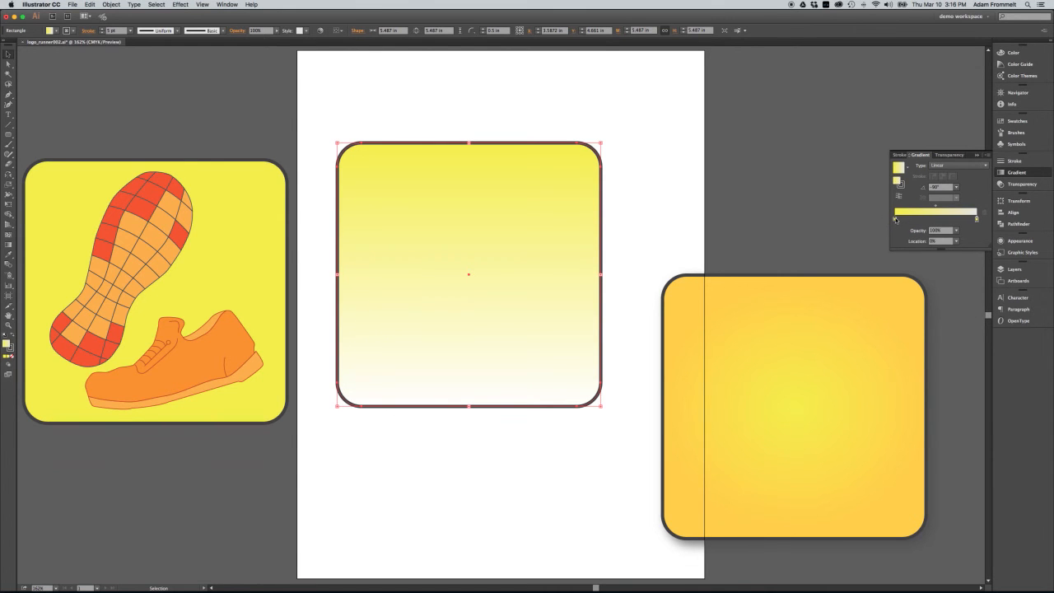
double_click(895, 219)
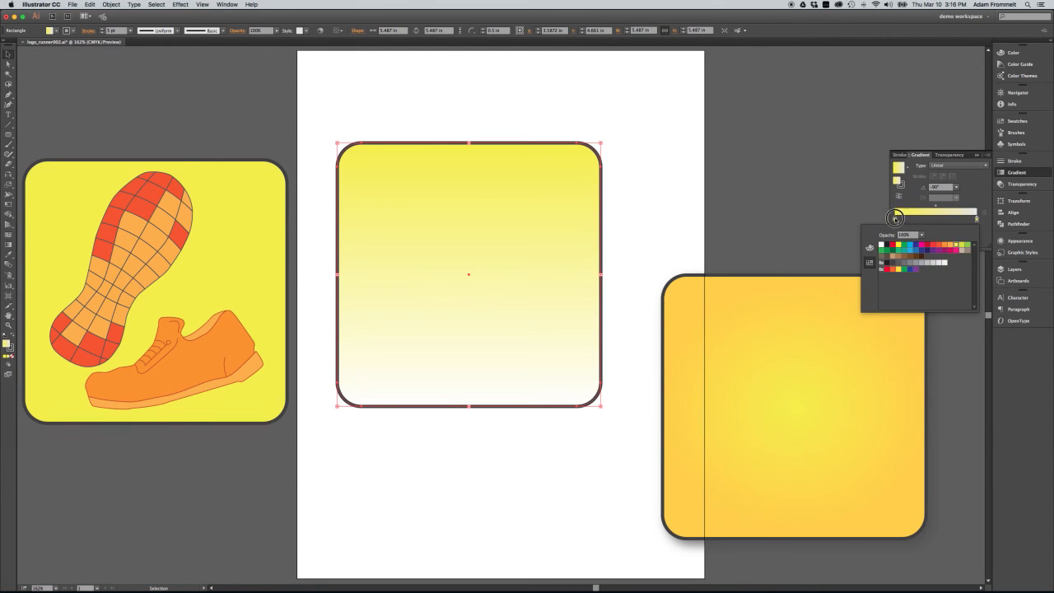
left_click(895, 220)
left_click(956, 231)
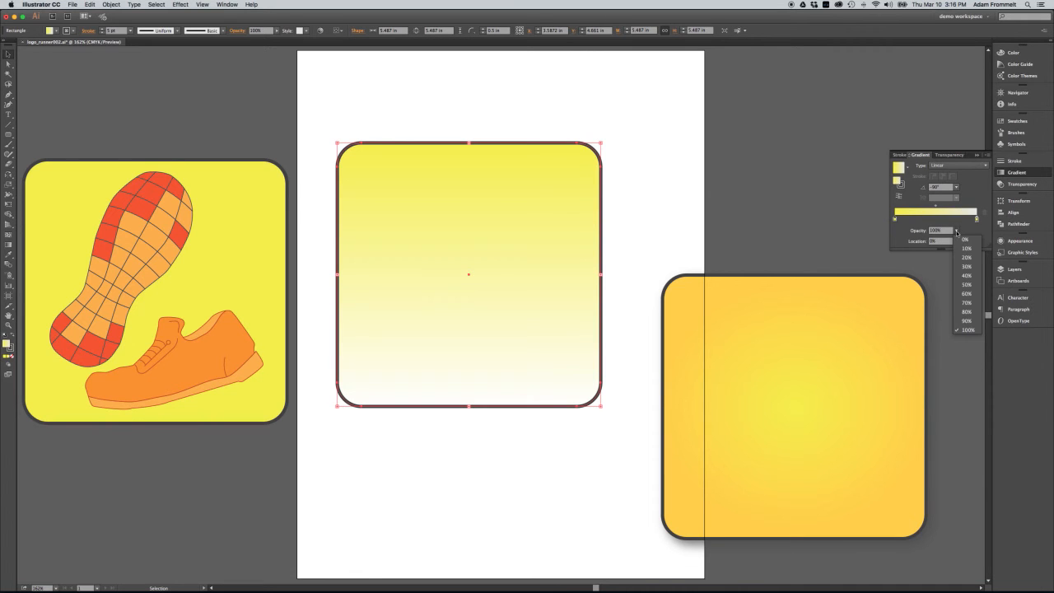
left_click(968, 305)
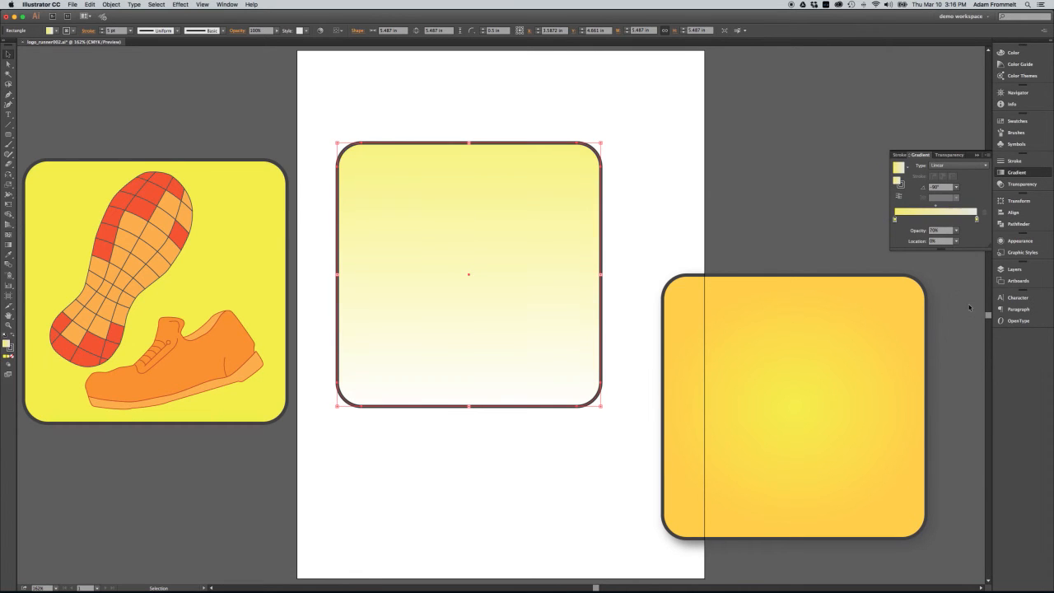
left_click(957, 231)
left_click(967, 295)
left_click(696, 185)
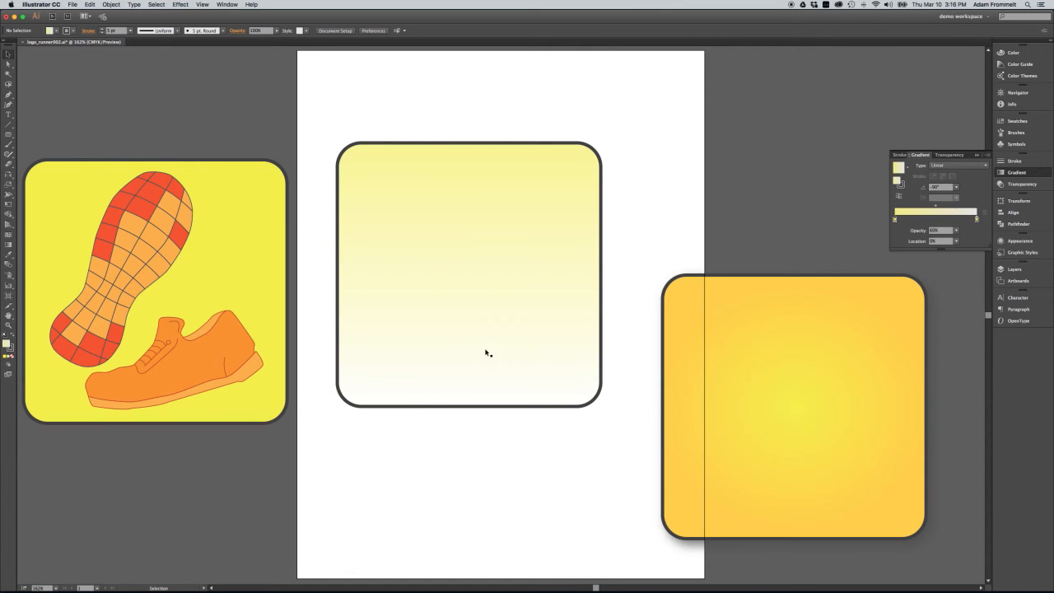
Group the orange shoe and the shoe sole of the original logo together
left_click(228, 359)
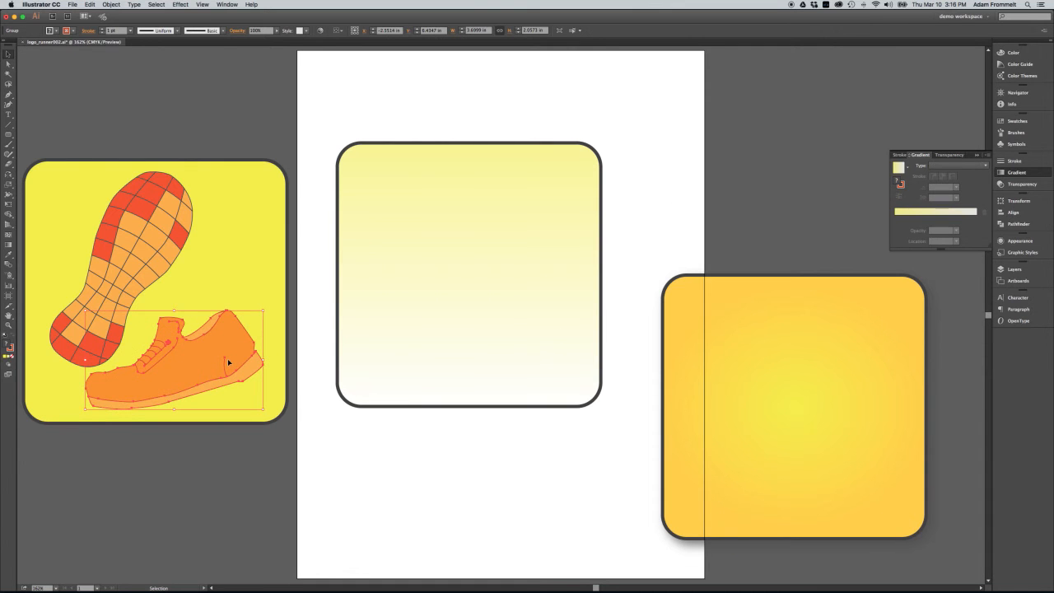
left_click(150, 233, "shift")
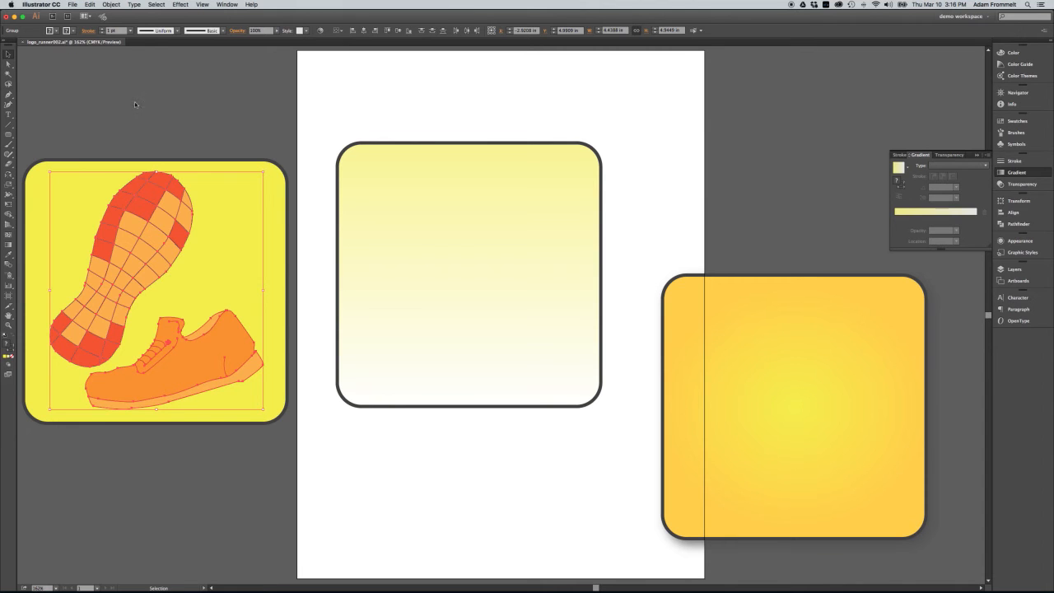
left_click(112, 5)
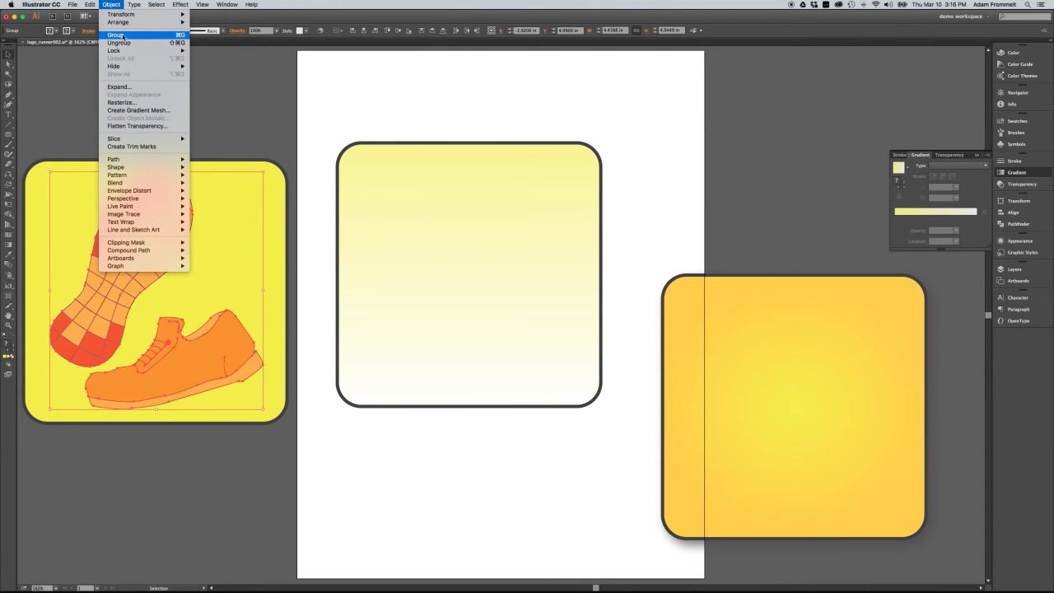
left_click(122, 35)
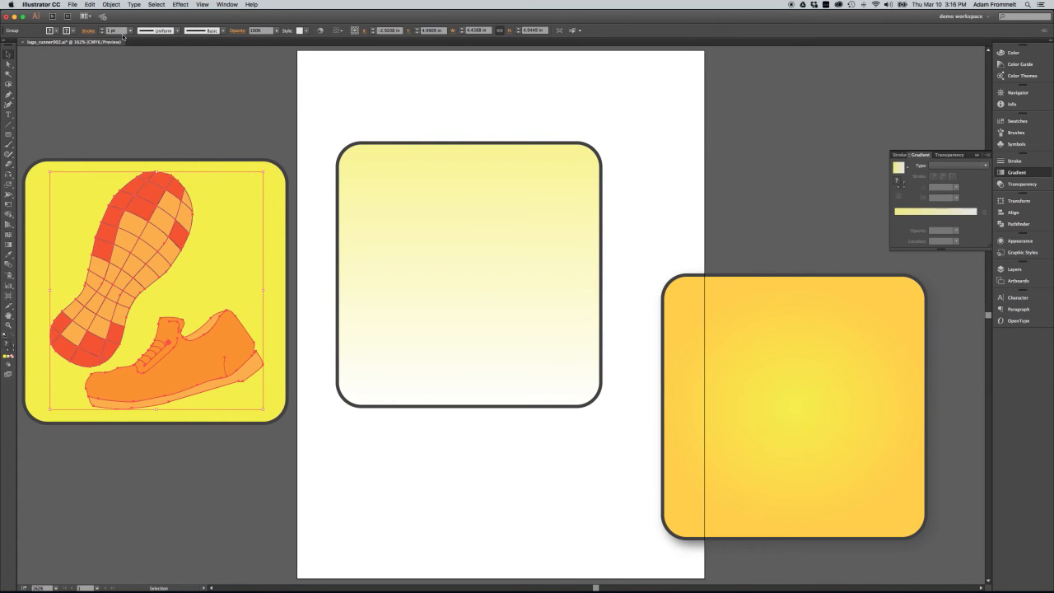
Remove the dark stroke from the fading yellow gradient square
left_click(434, 219, "shift")
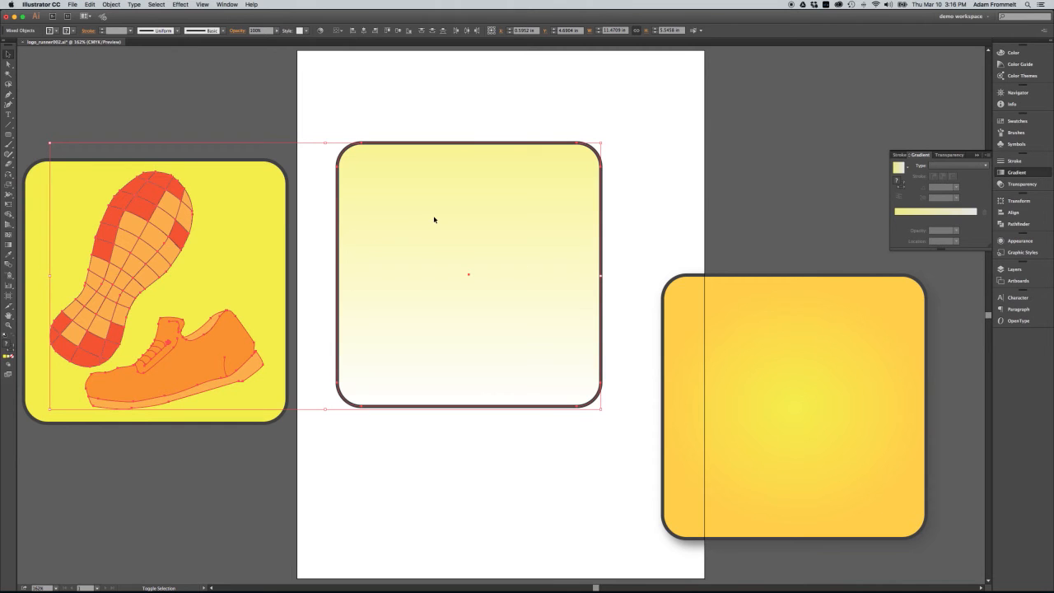
left_click(636, 227)
left_click(591, 229)
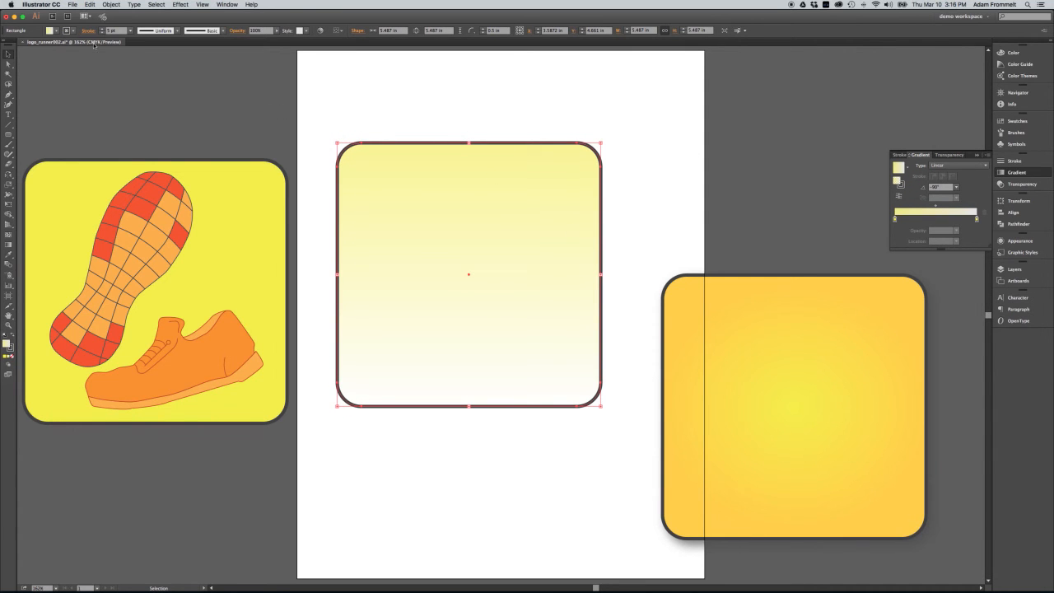
left_click(72, 31)
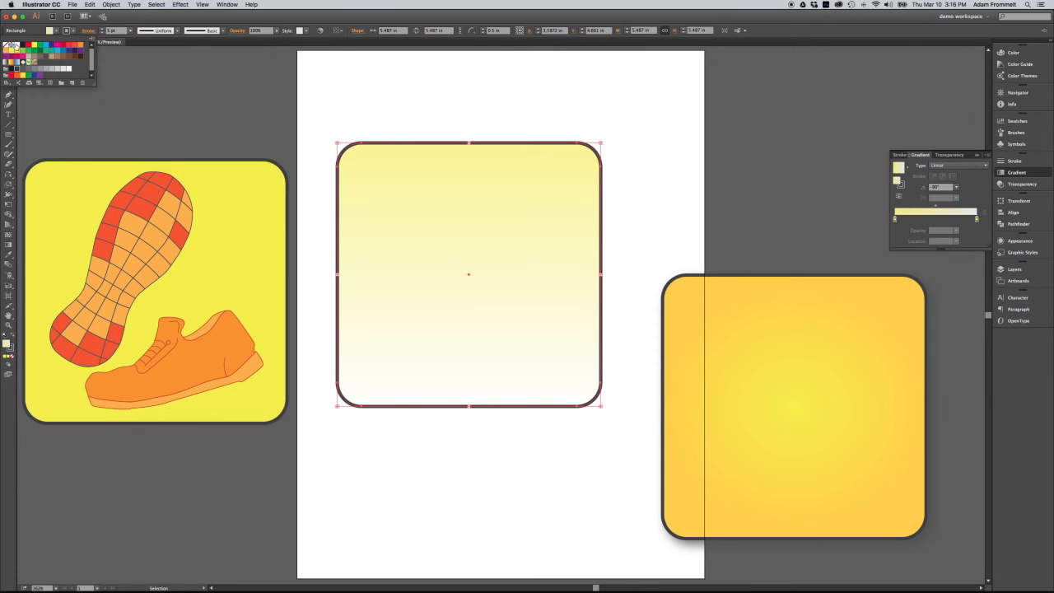
left_click(7, 46)
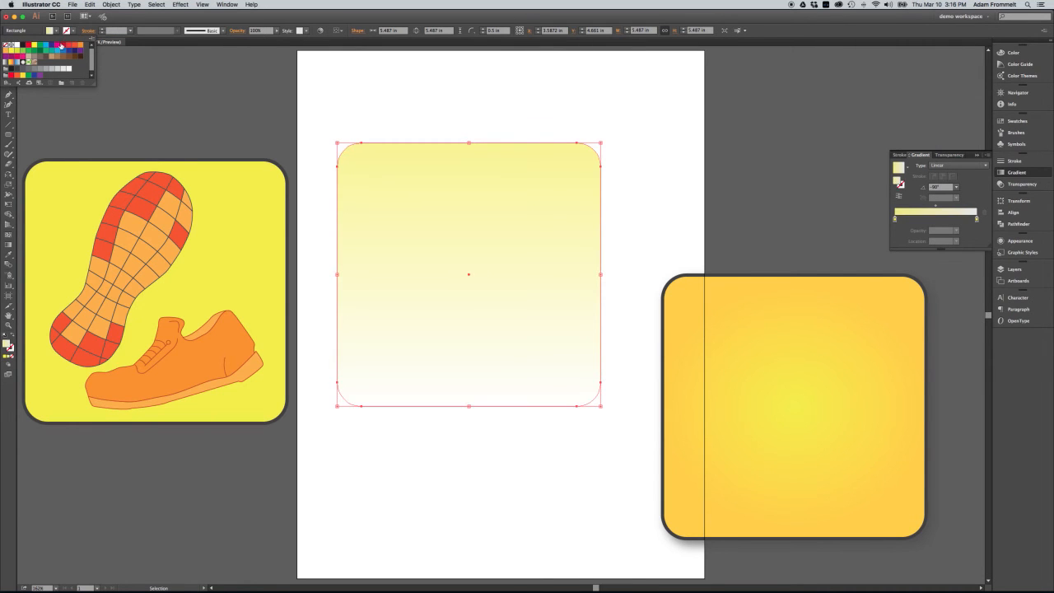
left_click(522, 109)
left_click(635, 153)
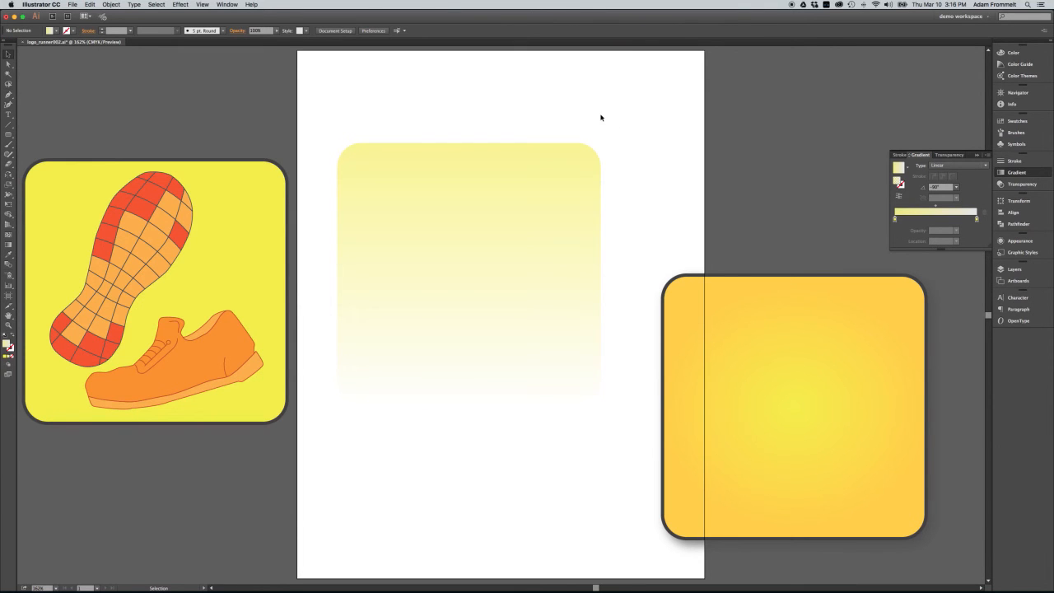
Draw an S-shaped curve about 6.2 in wide and 3.8 in high diagonally across the fading yellow square with the Pen tool
left_click(8, 94)
left_click_drag(625, 132, 623, 192)
left_click_drag(558, 245, 523, 256)
left_click_drag(424, 273, 380, 299)
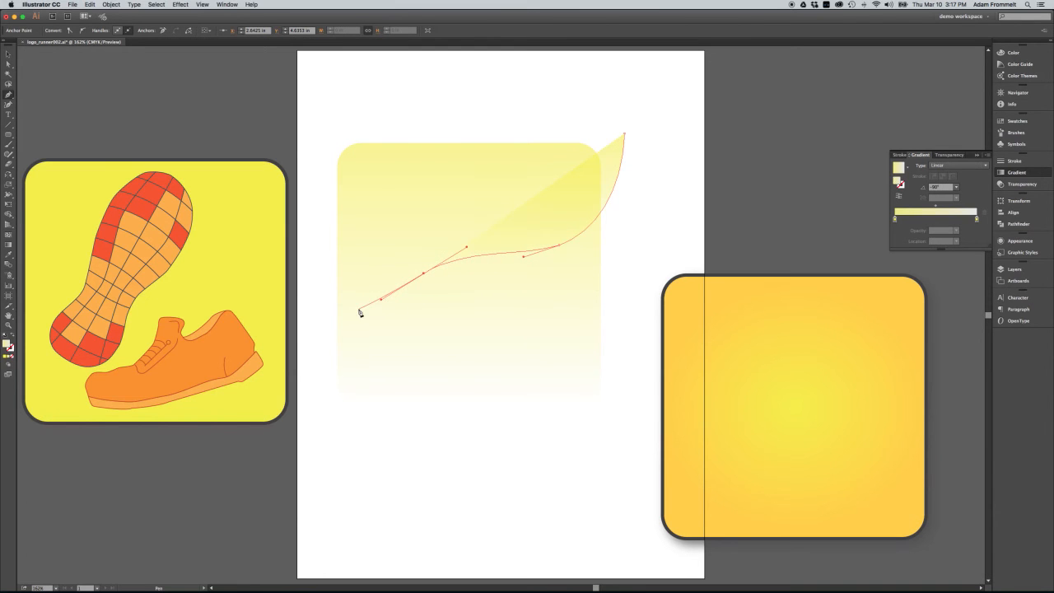
left_click_drag(329, 319, 292, 322)
left_click(7, 53)
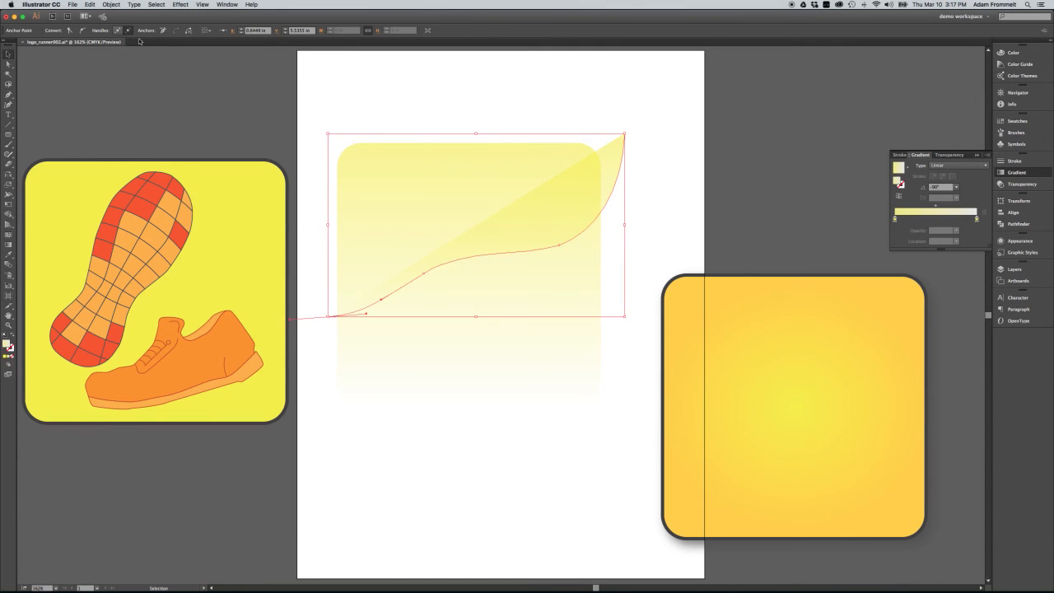
Set the curved path to no fill and a black stroke
left_click(614, 160)
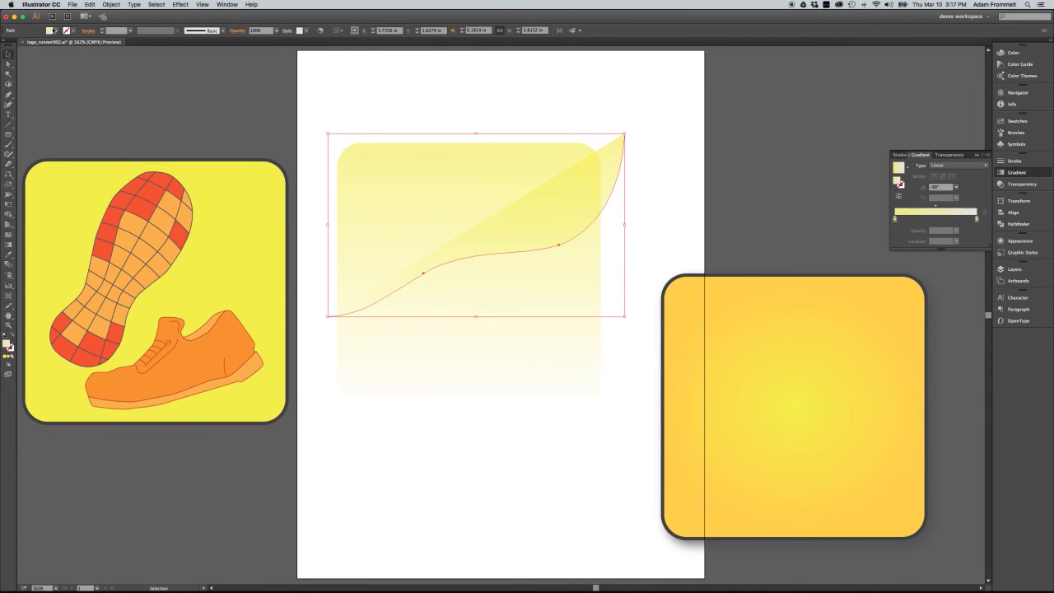
left_click(53, 30)
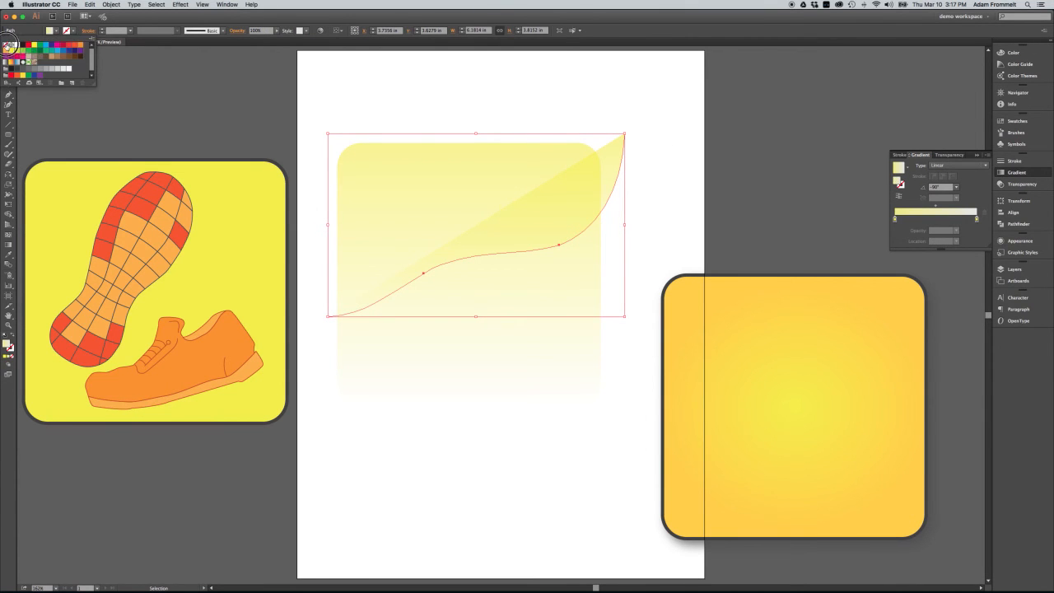
left_click(7, 46)
left_click(74, 33)
left_click(74, 32)
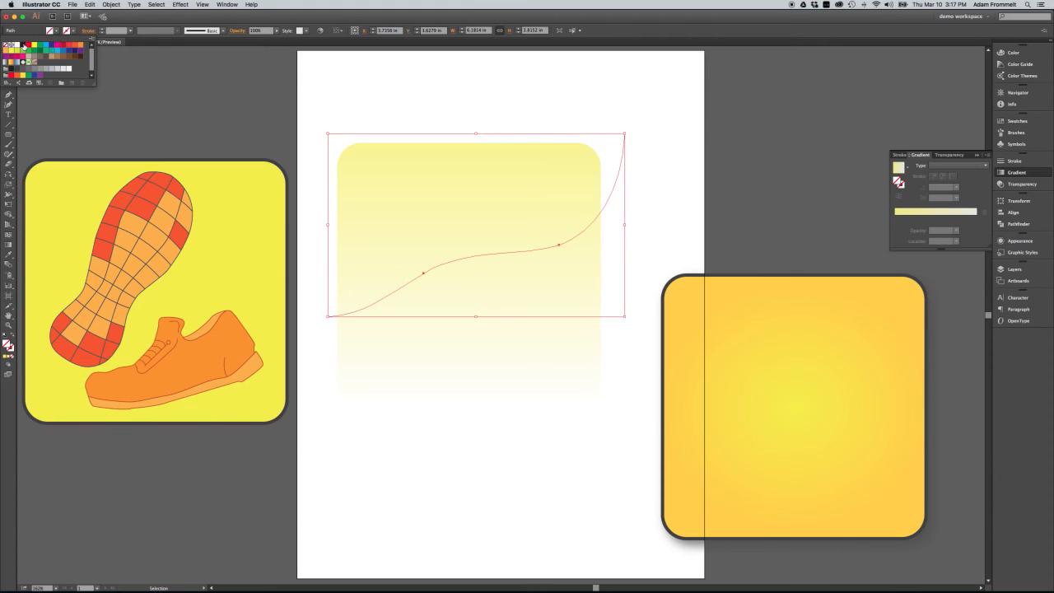
left_click(23, 45)
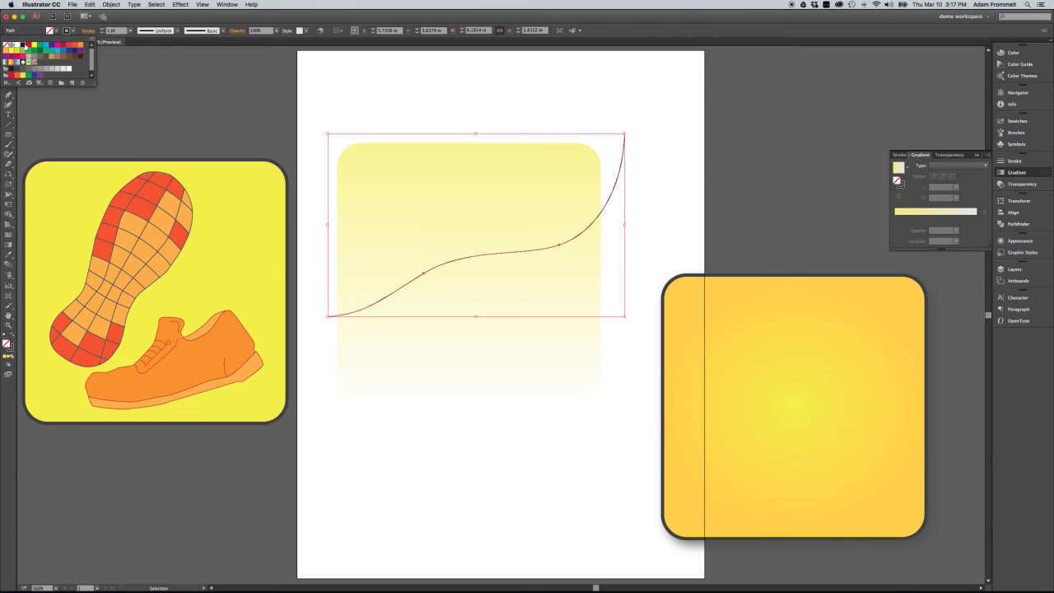
left_click(576, 117)
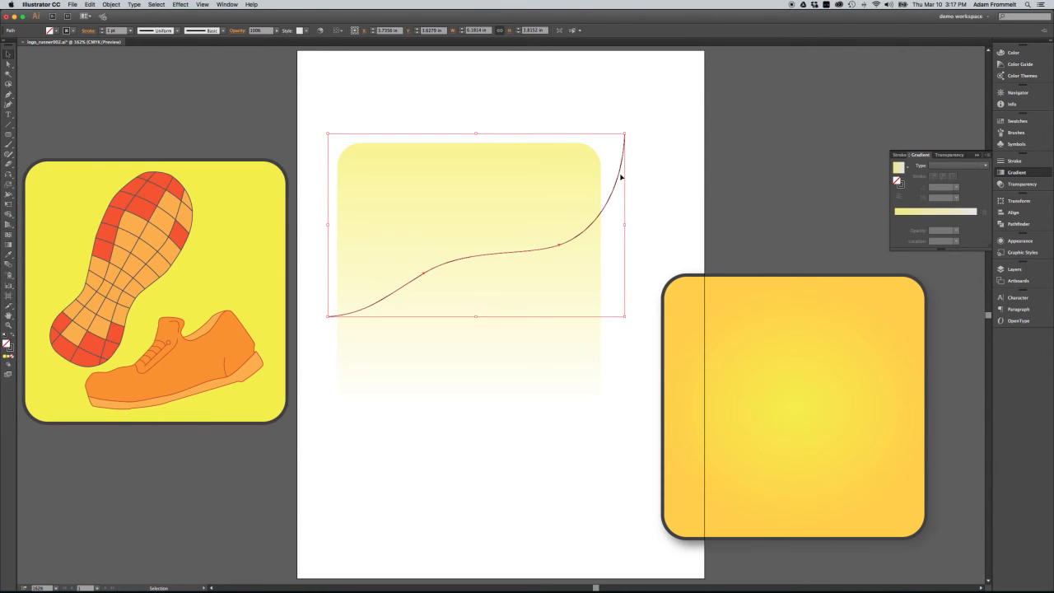
Move, rotate slightly counterclockwise and stretch the curve so it spans the fading yellow square from its lower left side to its upper right corner
mouse_move(617, 176)
left_mouse_down()
mouse_move(605, 182)
mouse_move(605, 205)
mouse_move(606, 192)
left_mouse_up()
left_click_drag(617, 144, 606, 130)
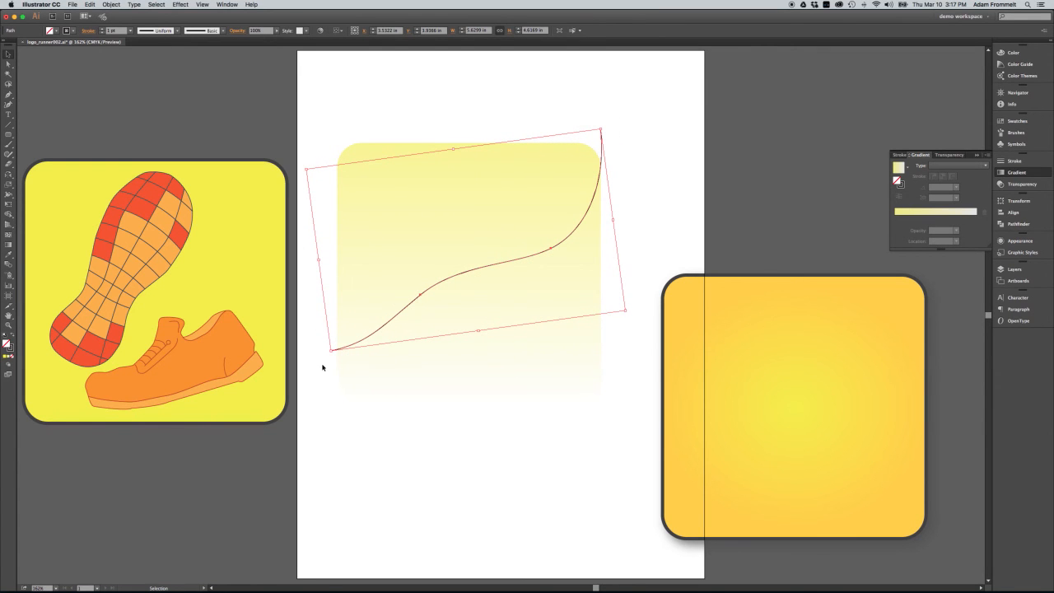
left_click_drag(478, 331, 477, 342)
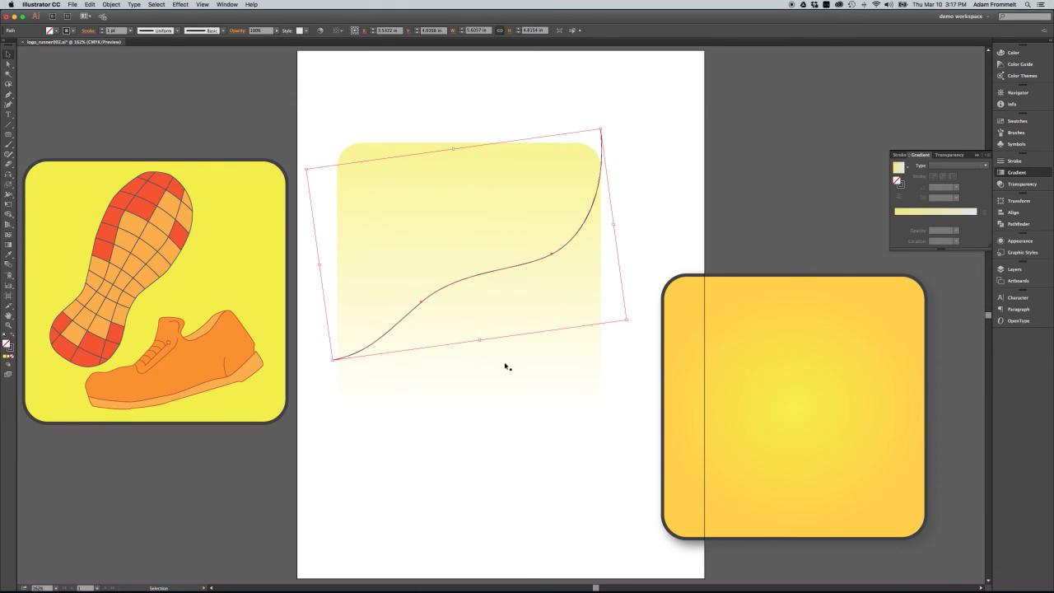
Divide the fading yellow square along the curve with the Pathfinder Divide operation, and ungroup the resulting pieces
left_click_drag(578, 433, 458, 147)
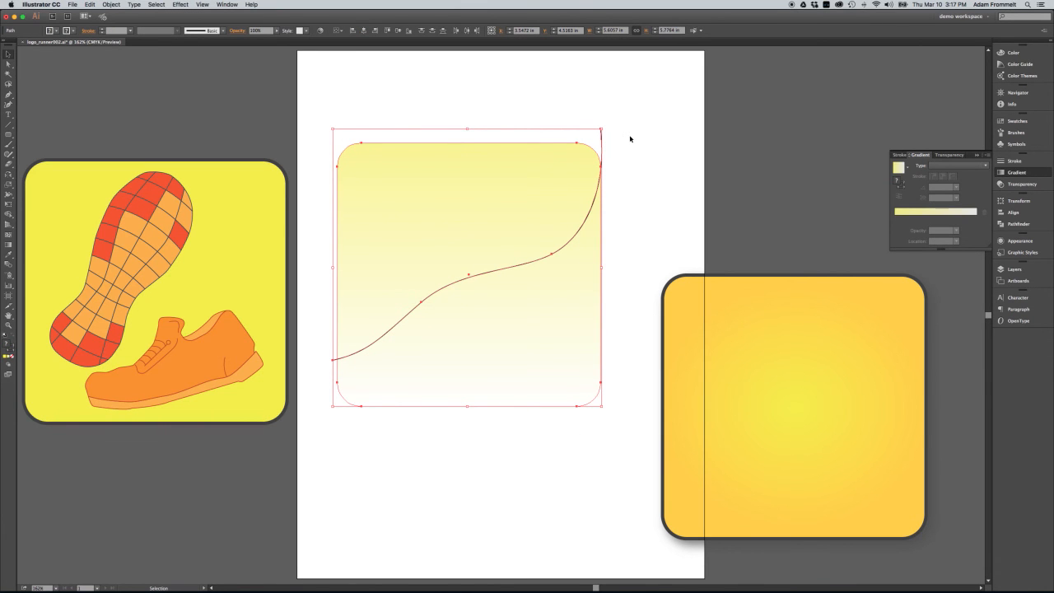
left_click(1026, 225)
left_click(902, 235)
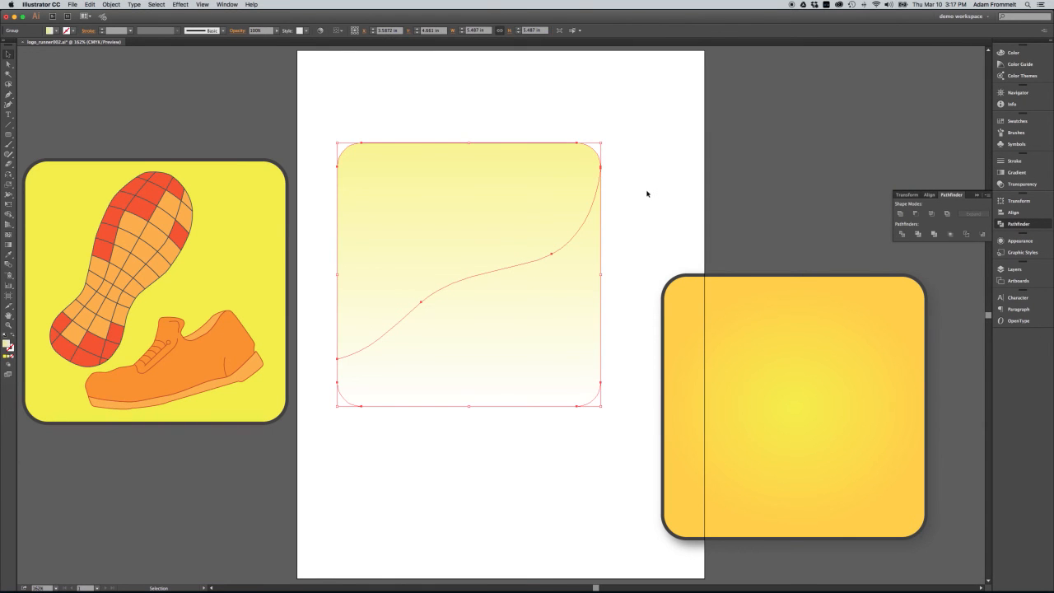
right_click(526, 260)
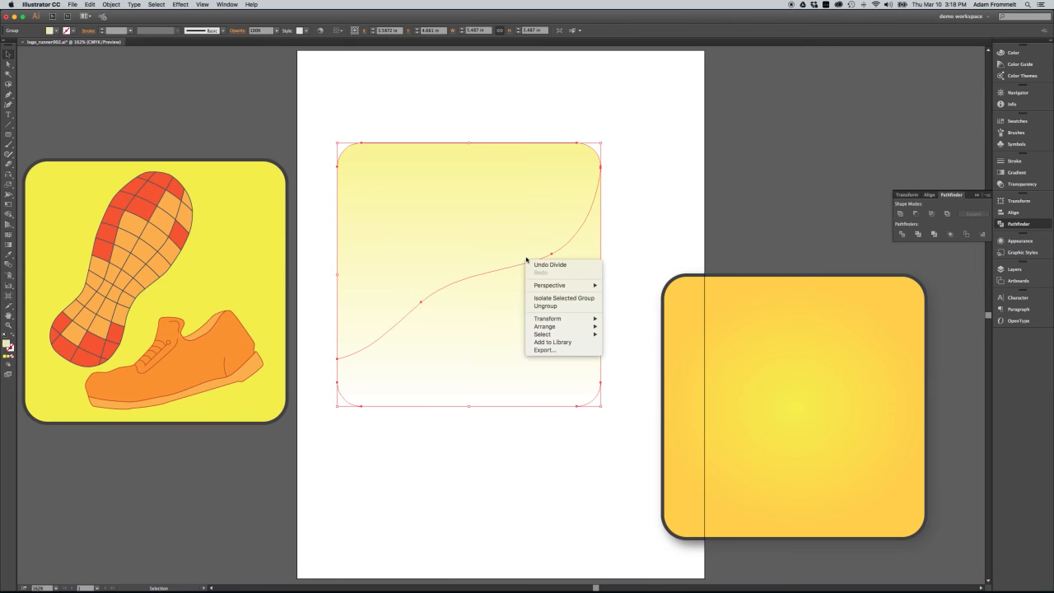
left_click(541, 307)
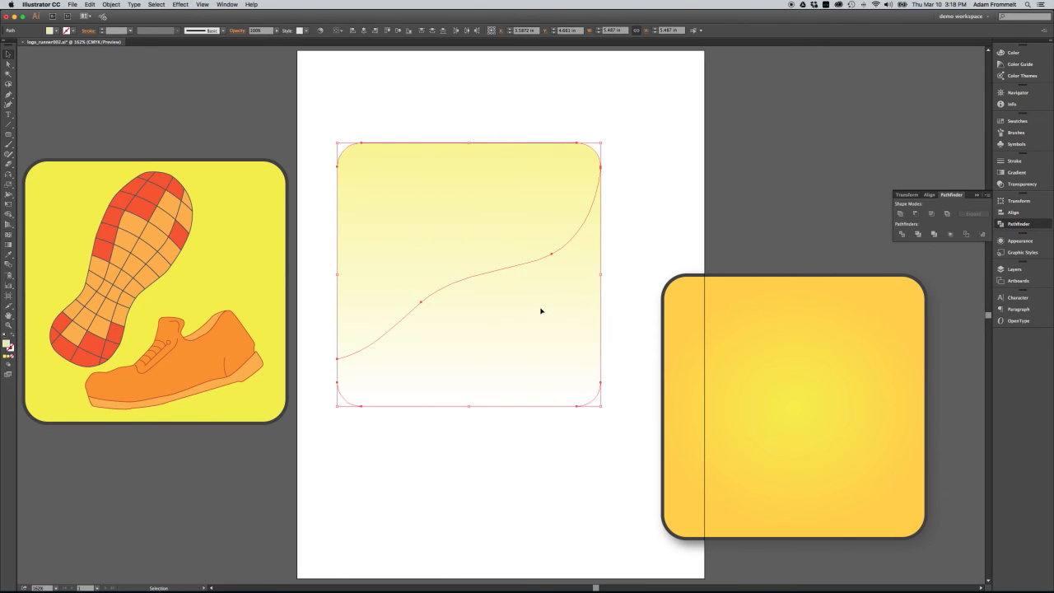
Delete the piece of the fading yellow square below the curve
left_click(616, 294)
left_click(574, 327)
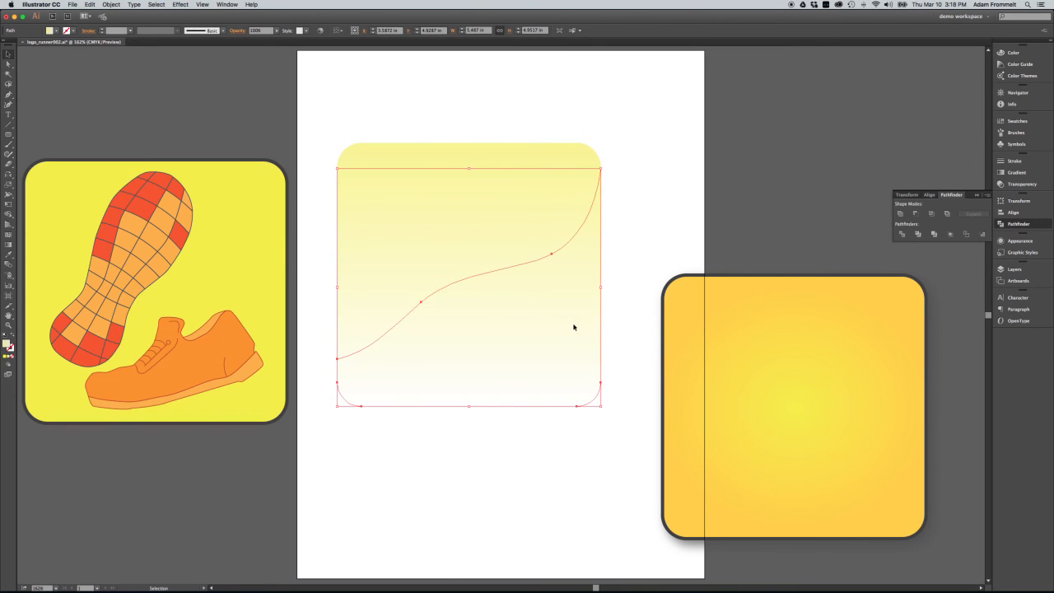
key("Delete")
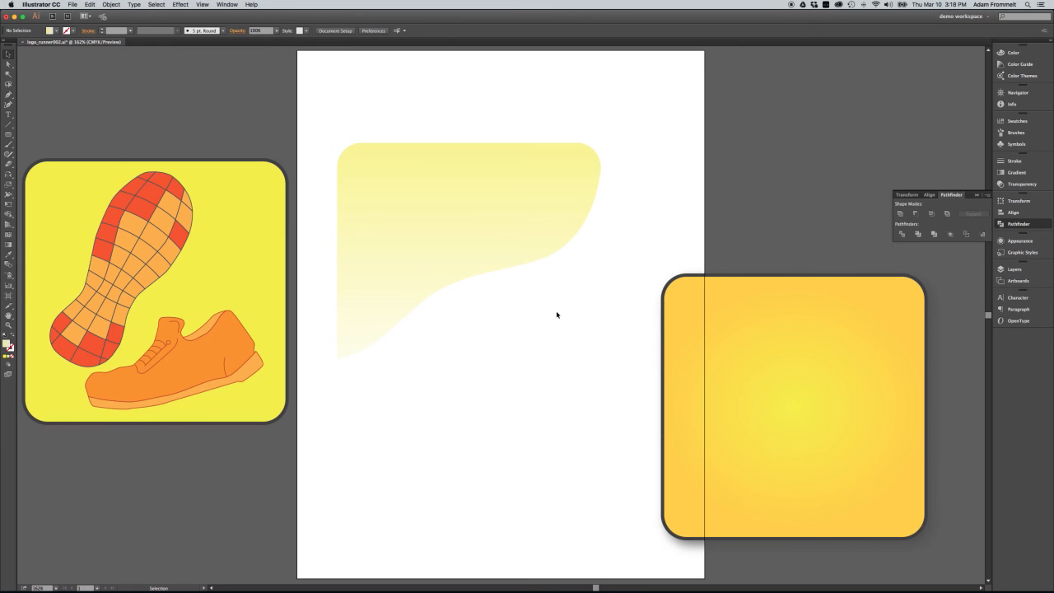
Bring the remaining curved yellow gradient piece to the front of the stacking order
left_click(510, 257)
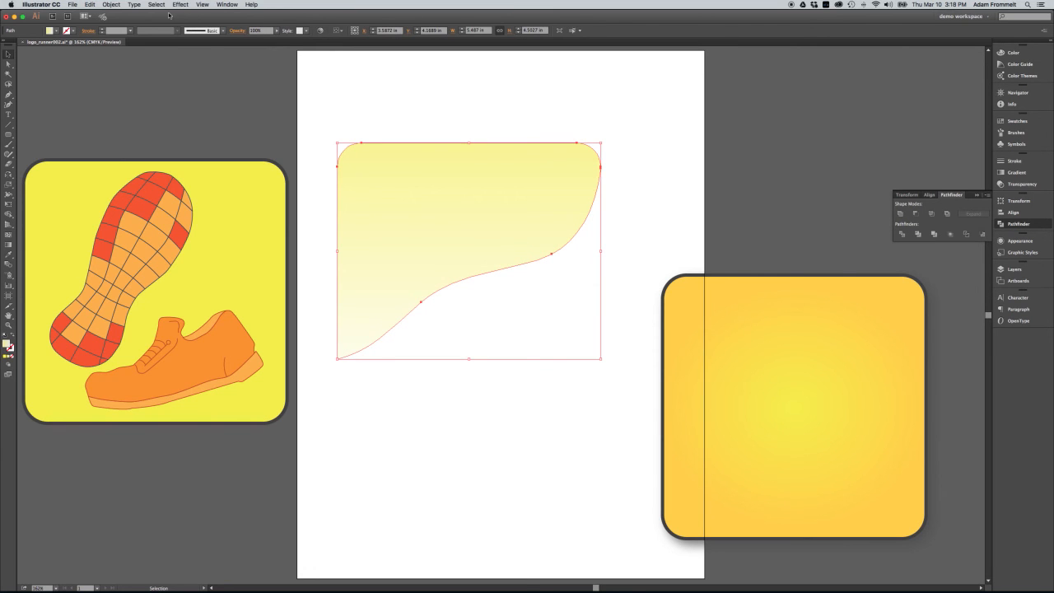
left_click(110, 5)
mouse_move(124, 22)
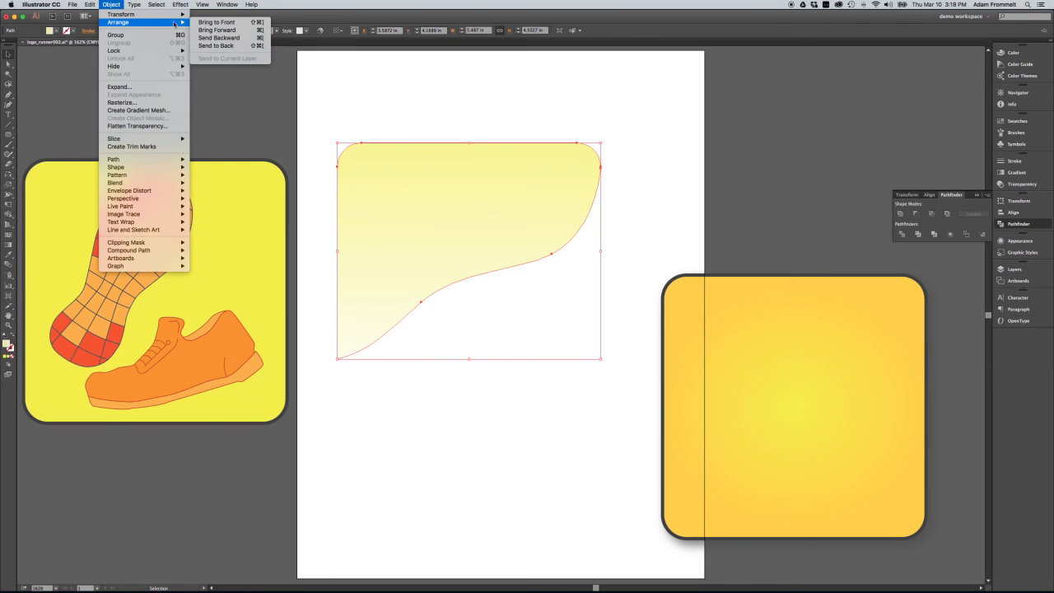
left_click(215, 22)
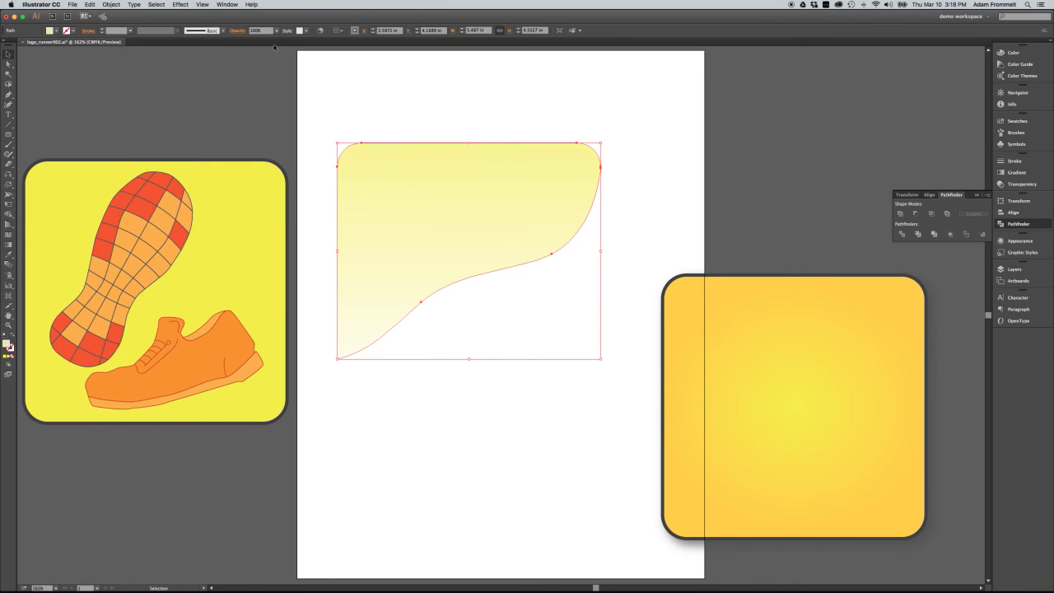
left_click(428, 91)
Move the orange radial gradient square up and closer to the artboard, and send it to the back
left_click(735, 337)
left_click_drag(735, 337, 700, 265)
left_click(111, 4)
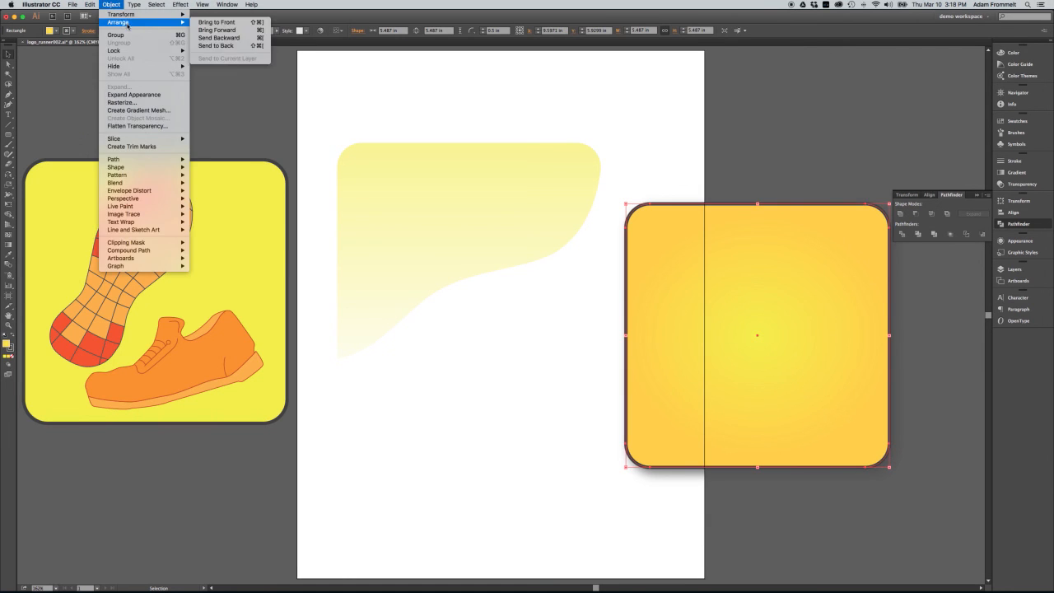
left_click(228, 47)
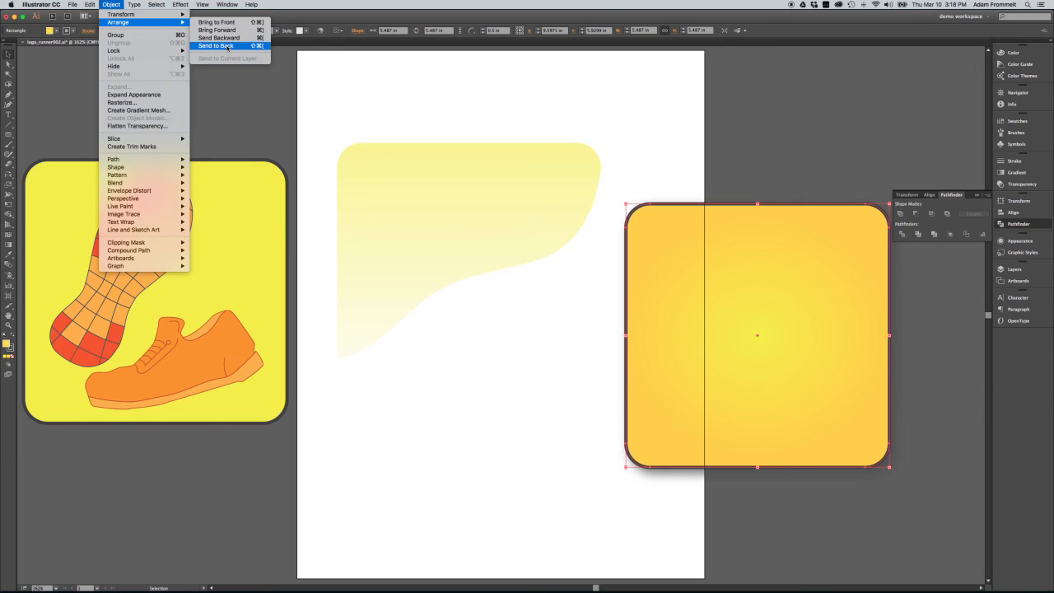
left_click(283, 146)
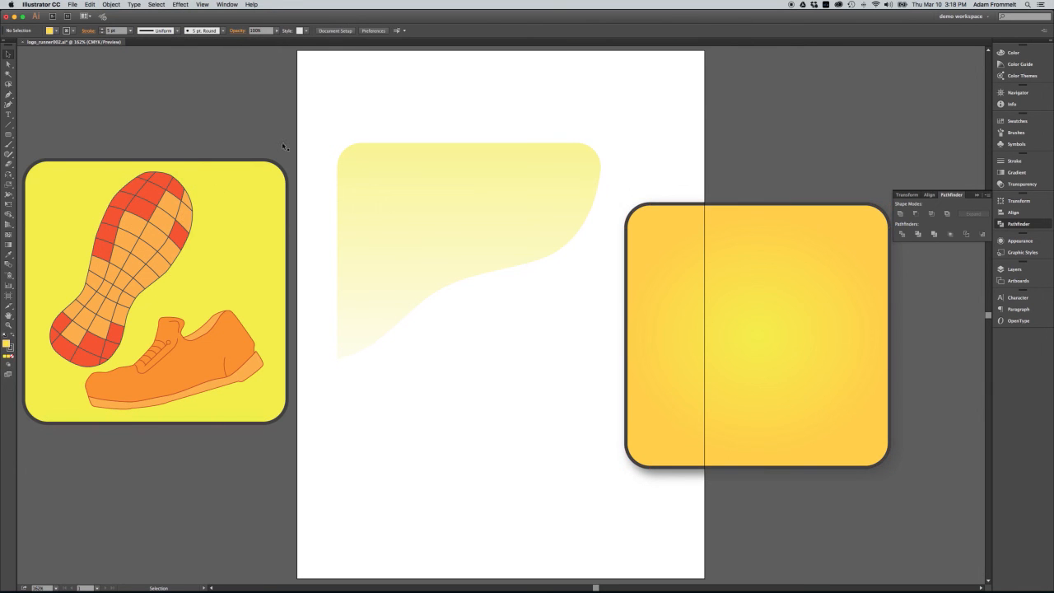
Align the grouped shoe artwork, curved yellow piece and radial gradient square to the artboard's horizontal and vertical center
left_click(175, 212)
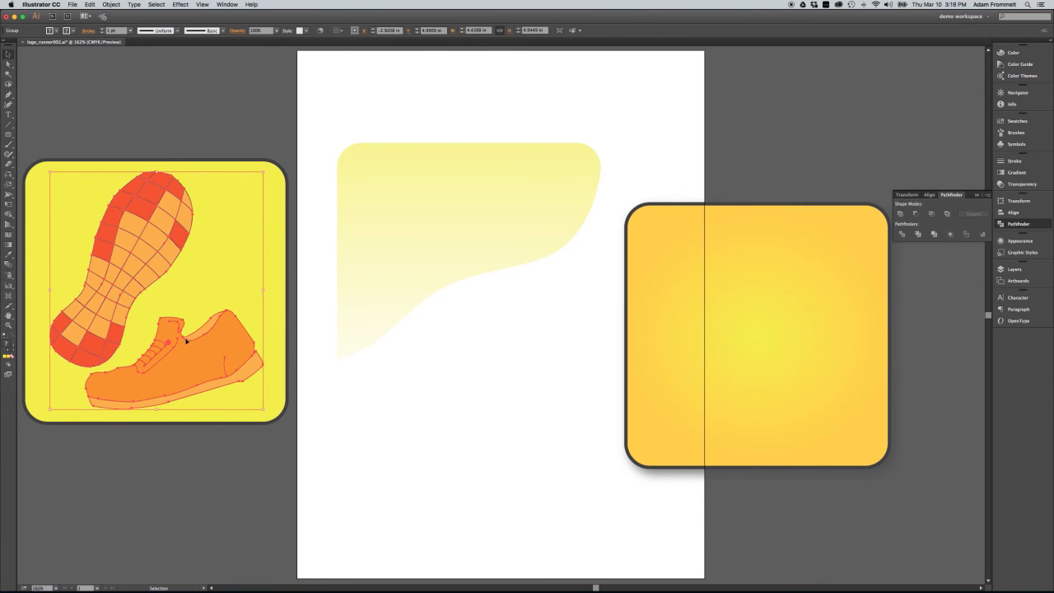
left_click_drag(178, 348, 204, 376)
left_click(434, 234, "shift")
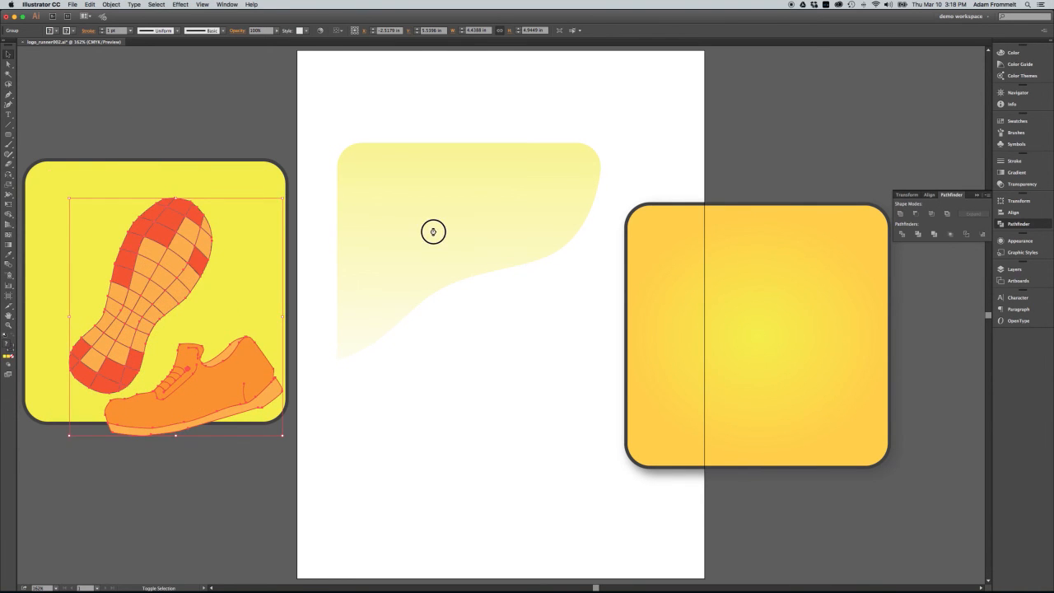
left_click(735, 325, "shift")
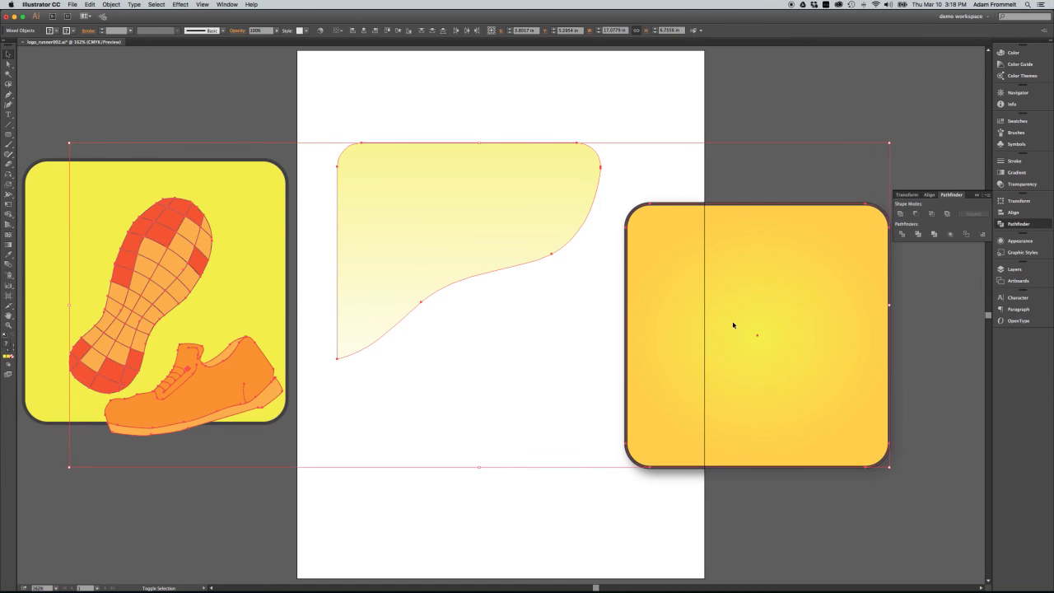
left_click(342, 31)
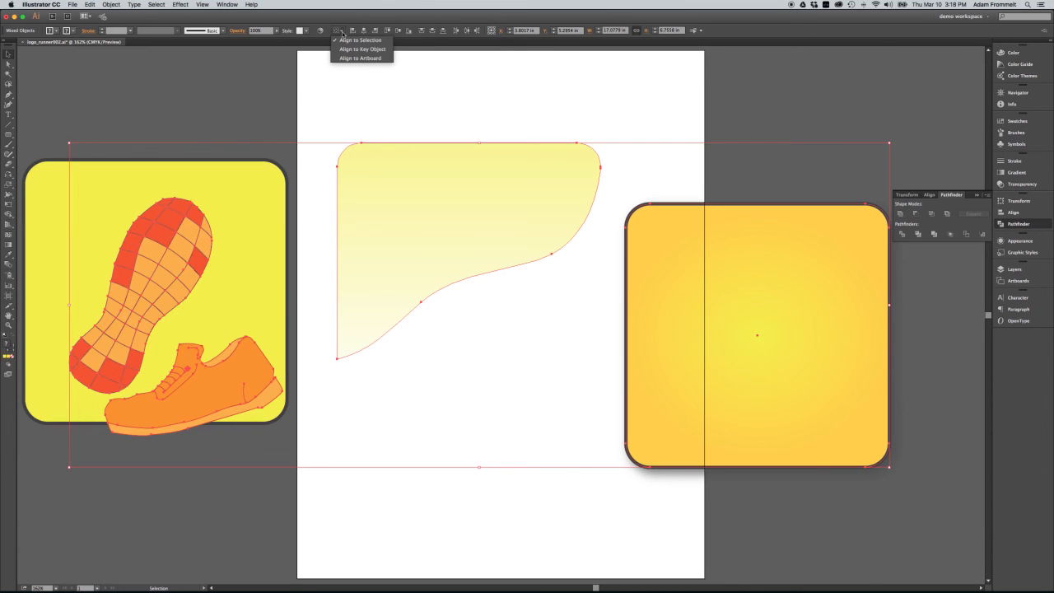
left_click(349, 58)
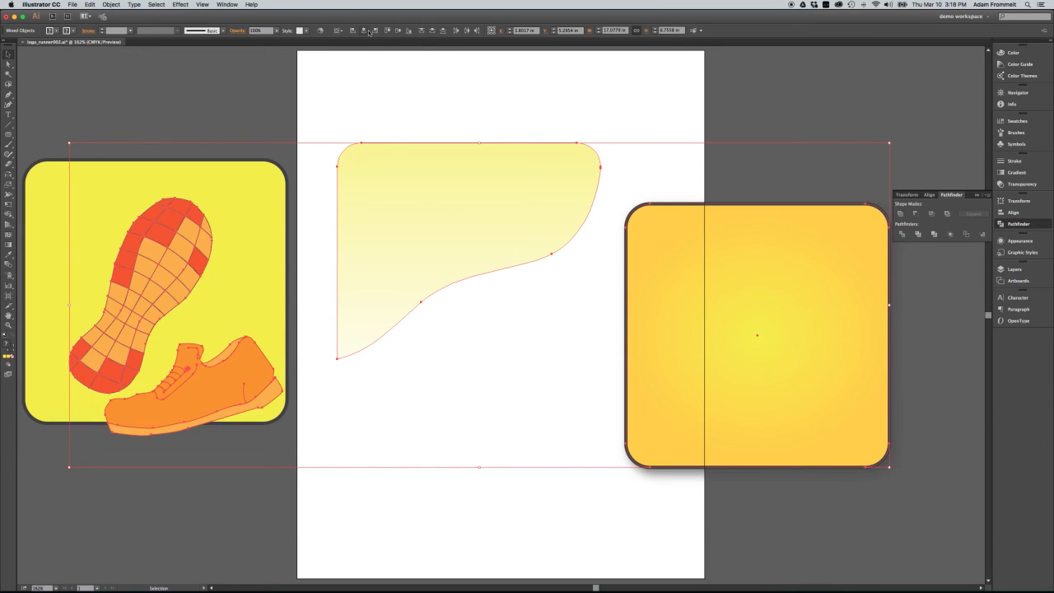
left_click(397, 32)
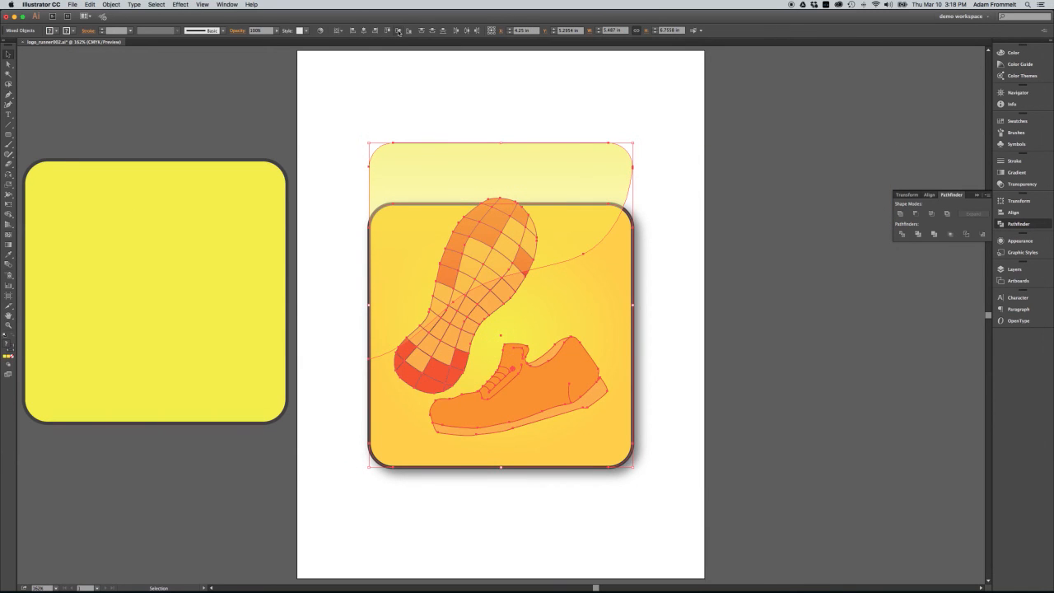
left_click(398, 31)
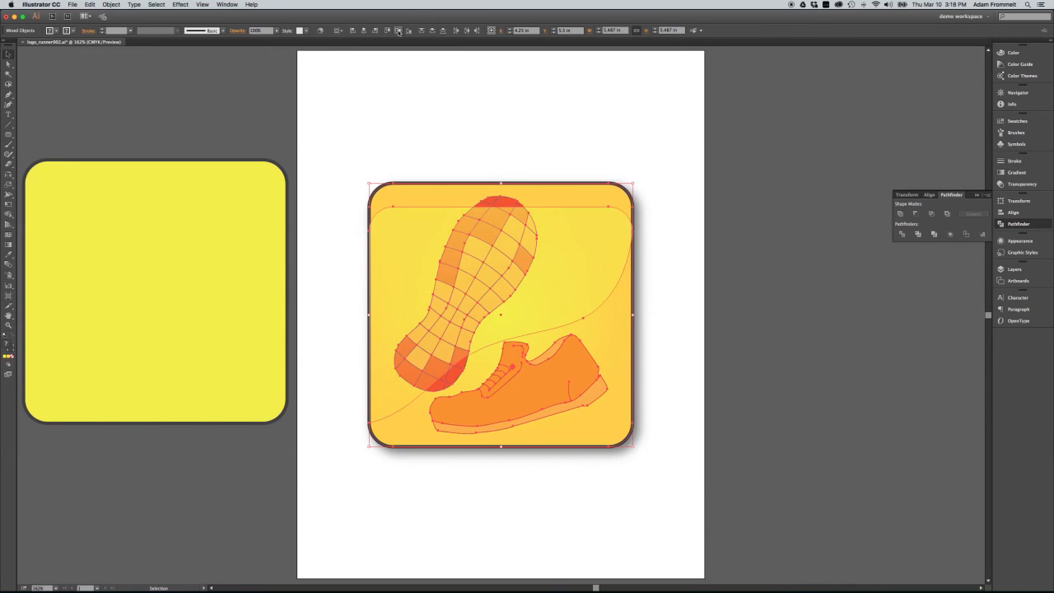
left_click(436, 144)
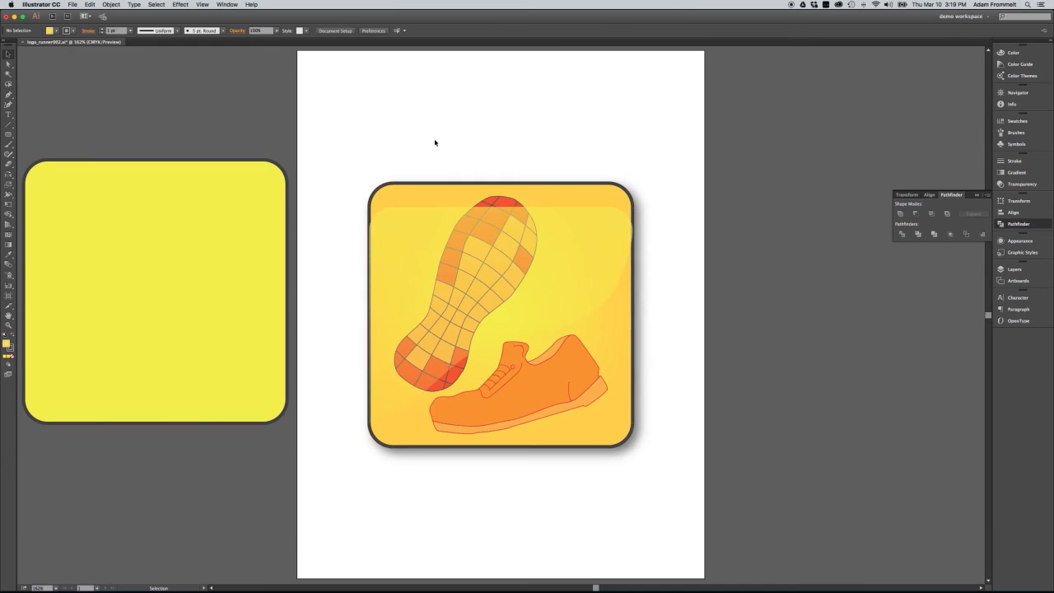
Align the curved yellow piece and the radial gradient square by their top edges, relative to the selection instead of the artboard
left_click(426, 245)
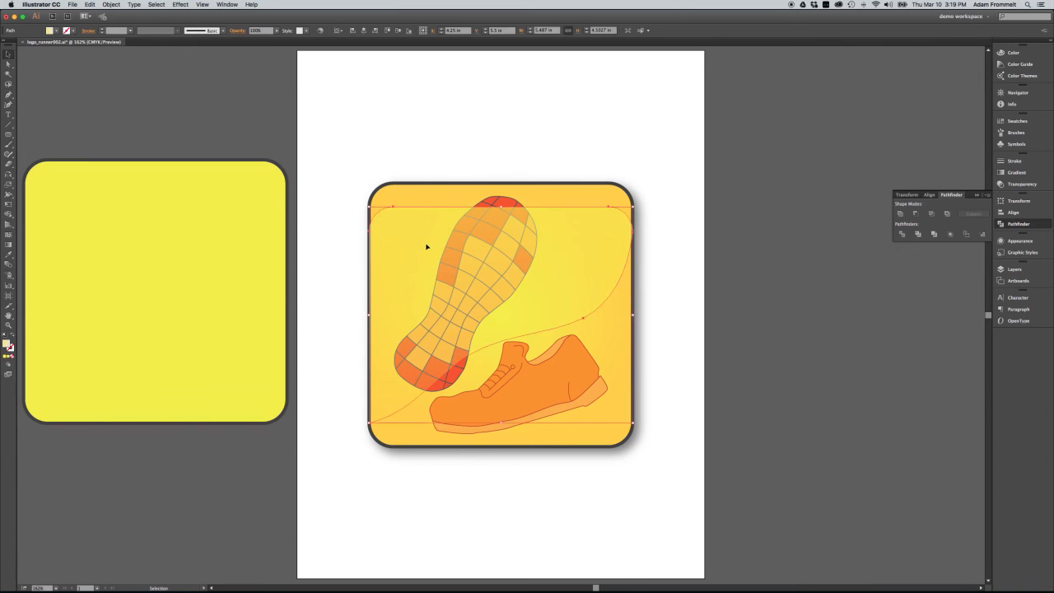
left_click(420, 189, "shift")
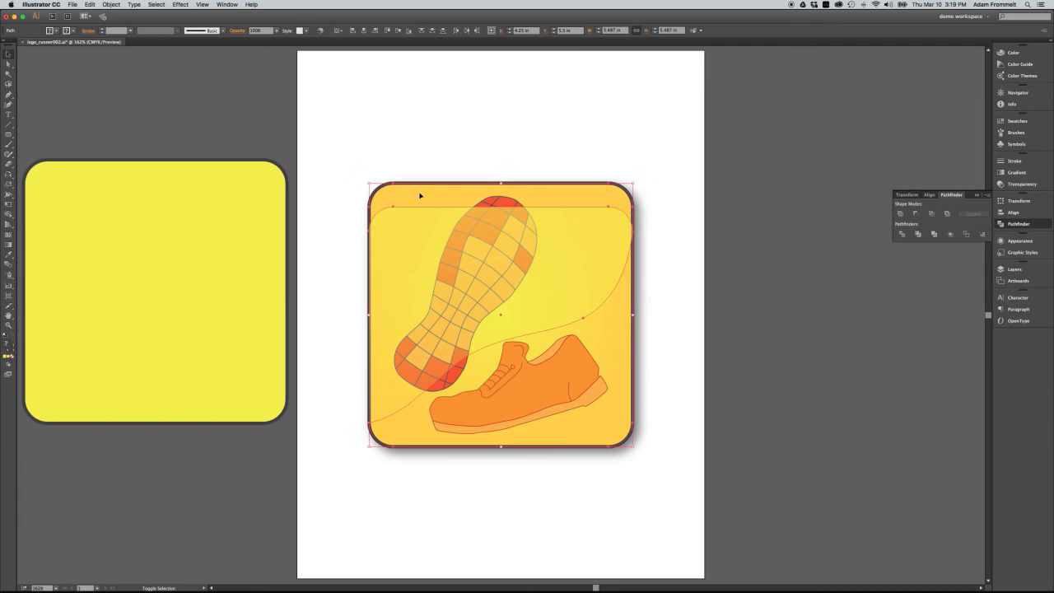
left_click(390, 31)
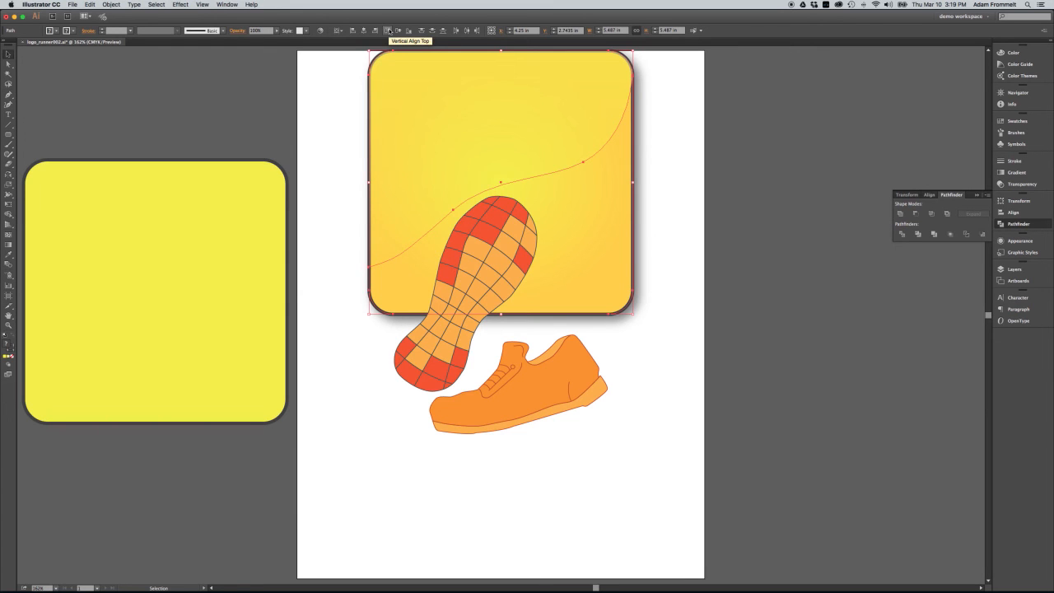
key("super+z")
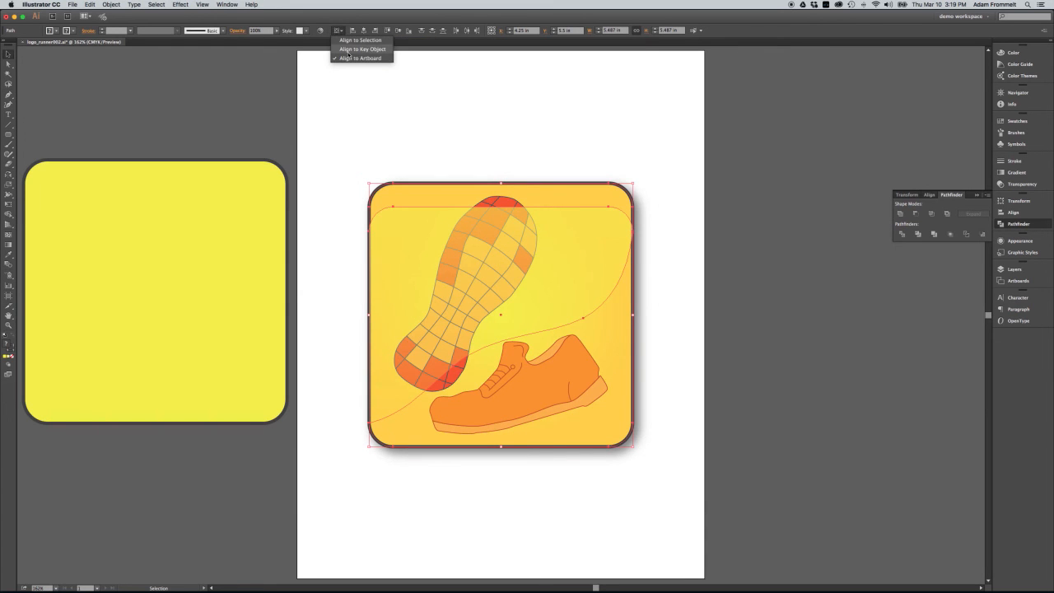
left_click(350, 41)
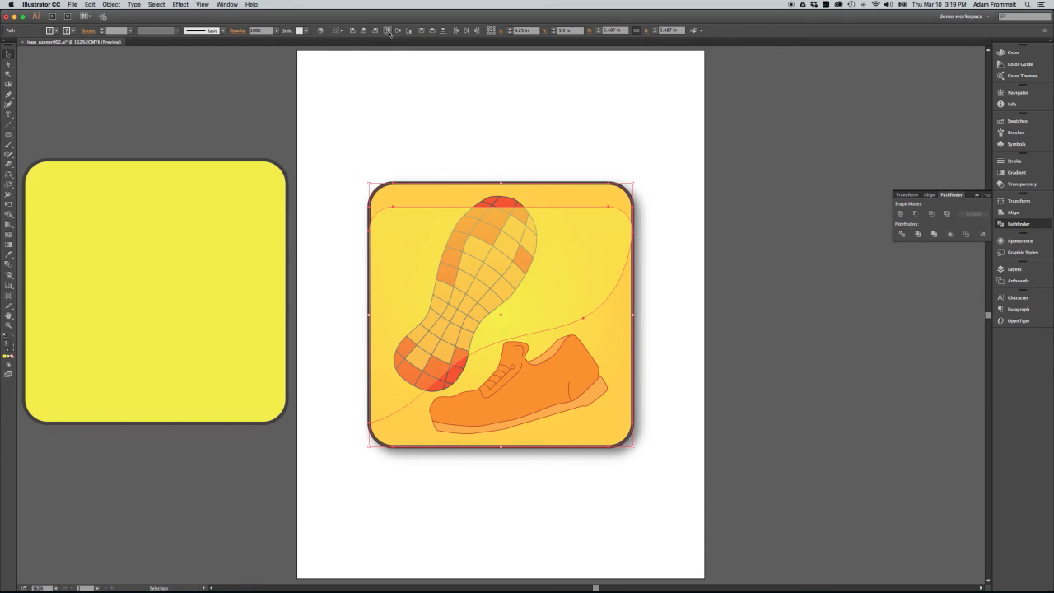
left_click(389, 31)
left_click(490, 147)
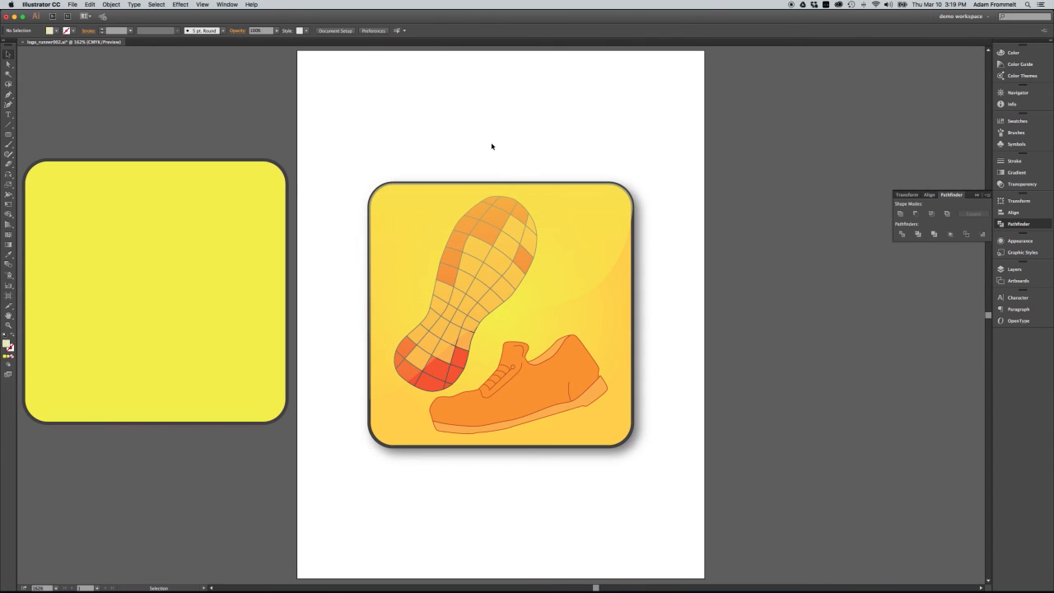
Bring the grouped shoe artwork in front of the curved yellow gradient piece and deselect it
left_click(546, 407)
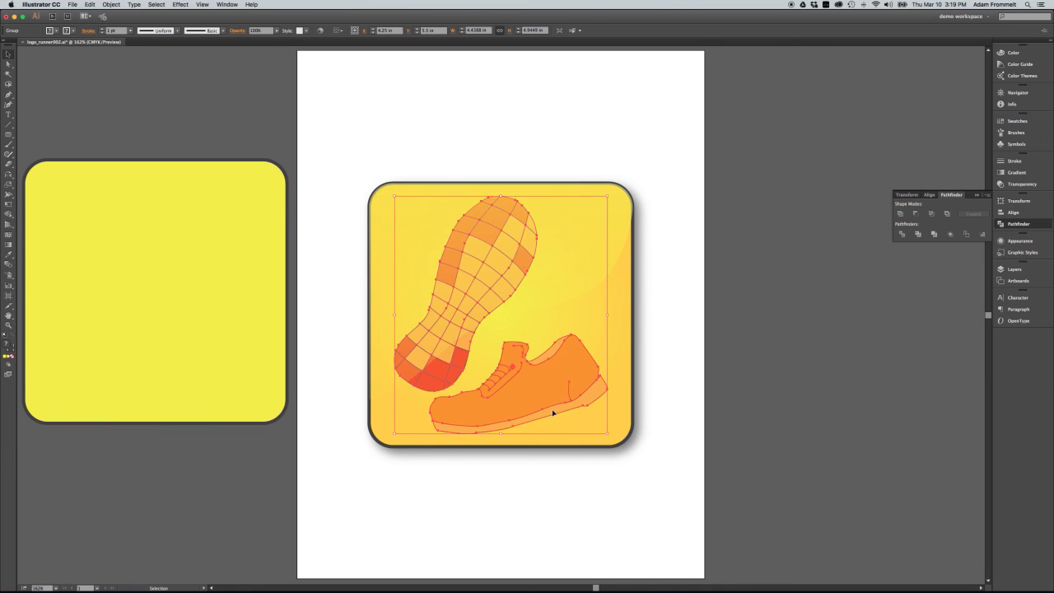
left_click(111, 5)
mouse_move(173, 23)
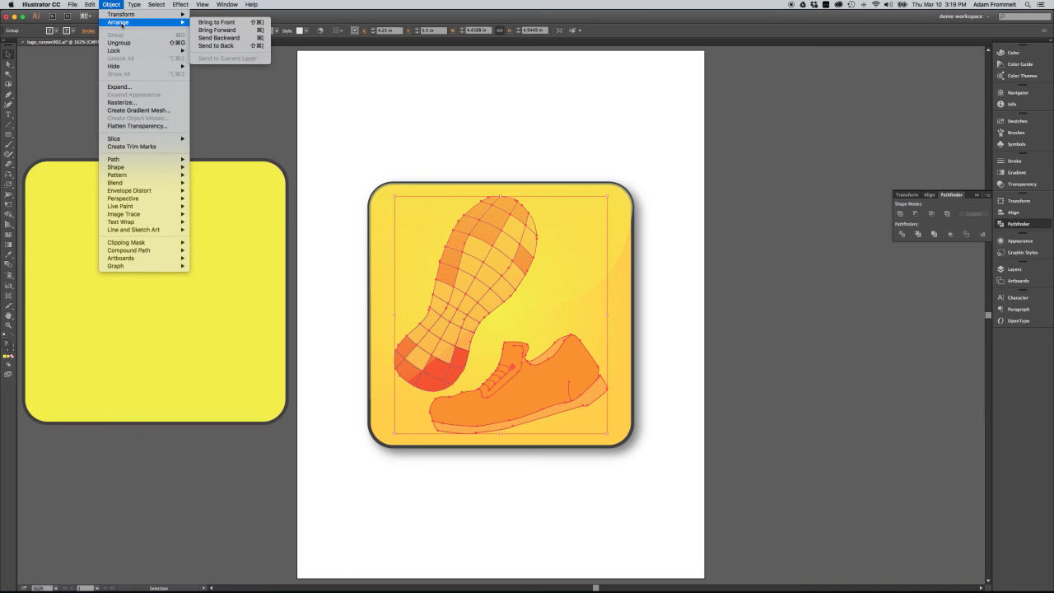
left_click(232, 30)
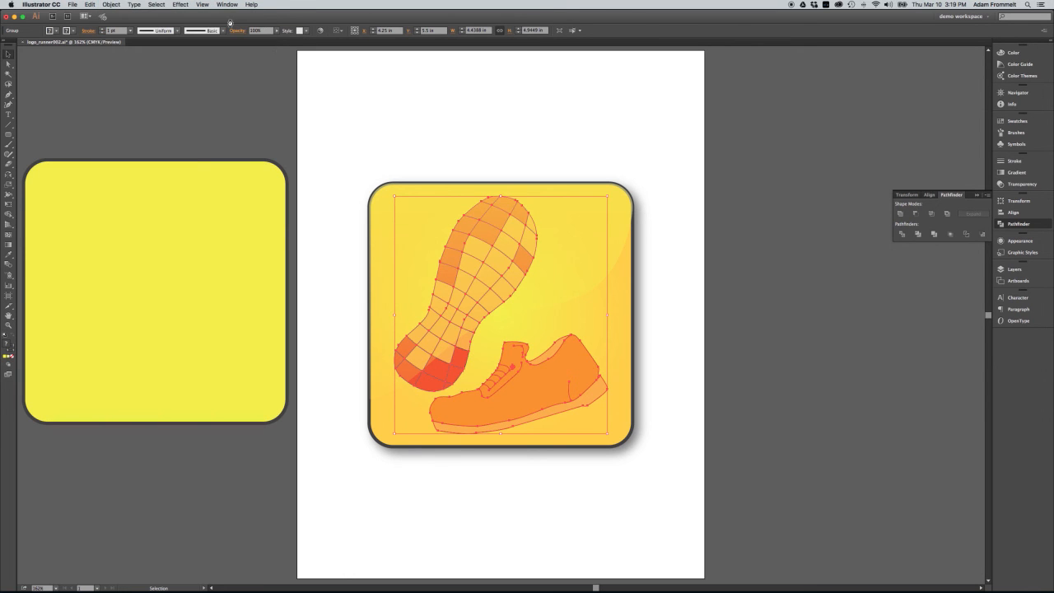
left_click(485, 125)
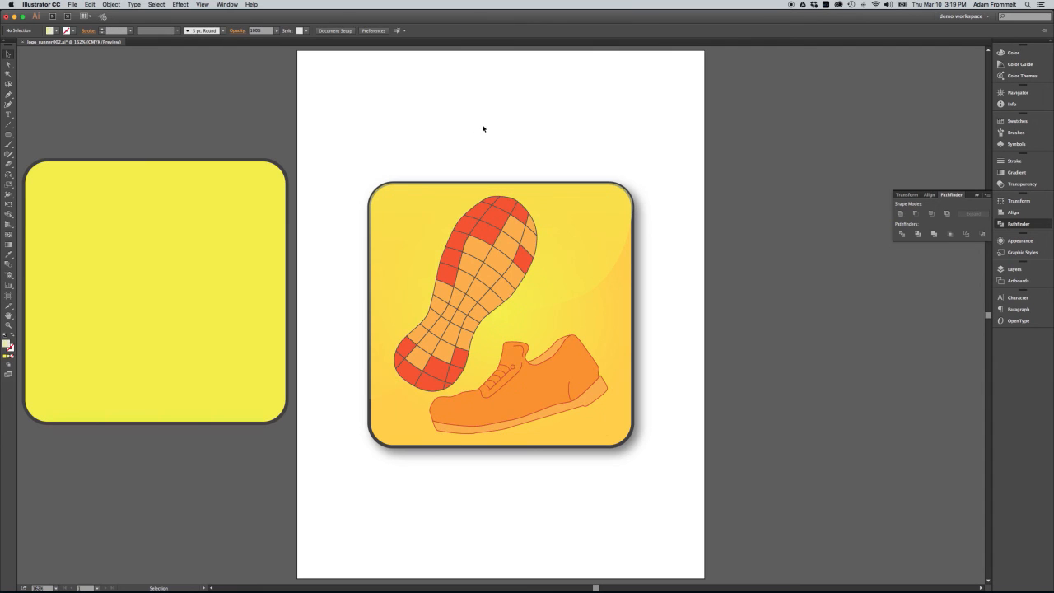